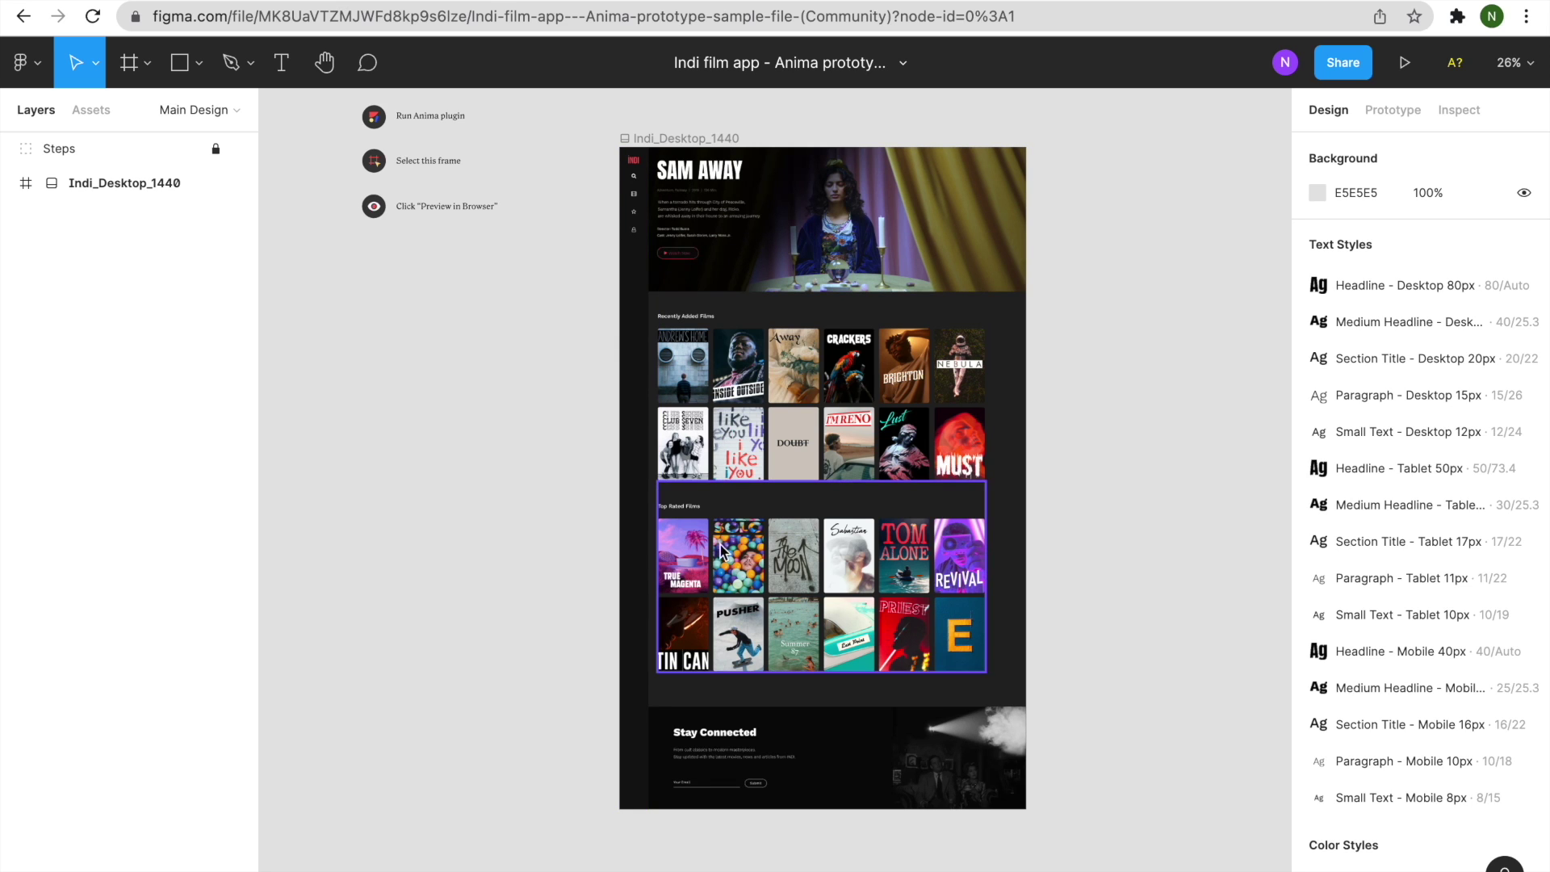
Launch the Anima – Export to React, HTML & Vue code plugin from Plugins and view its Community page.
left_click(26, 74)
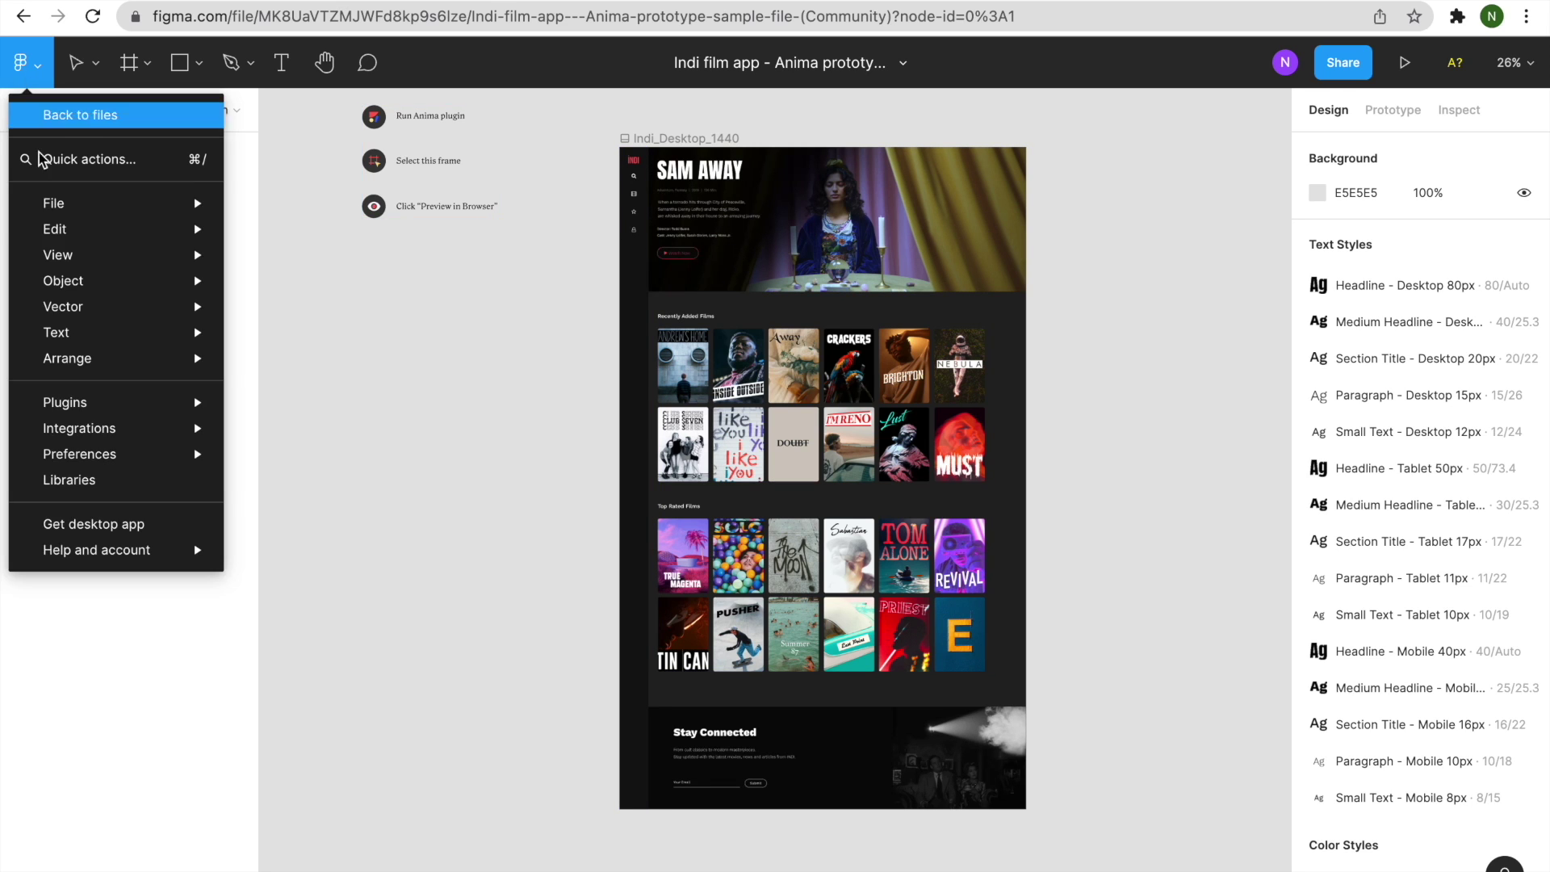
mouse_move(96, 403)
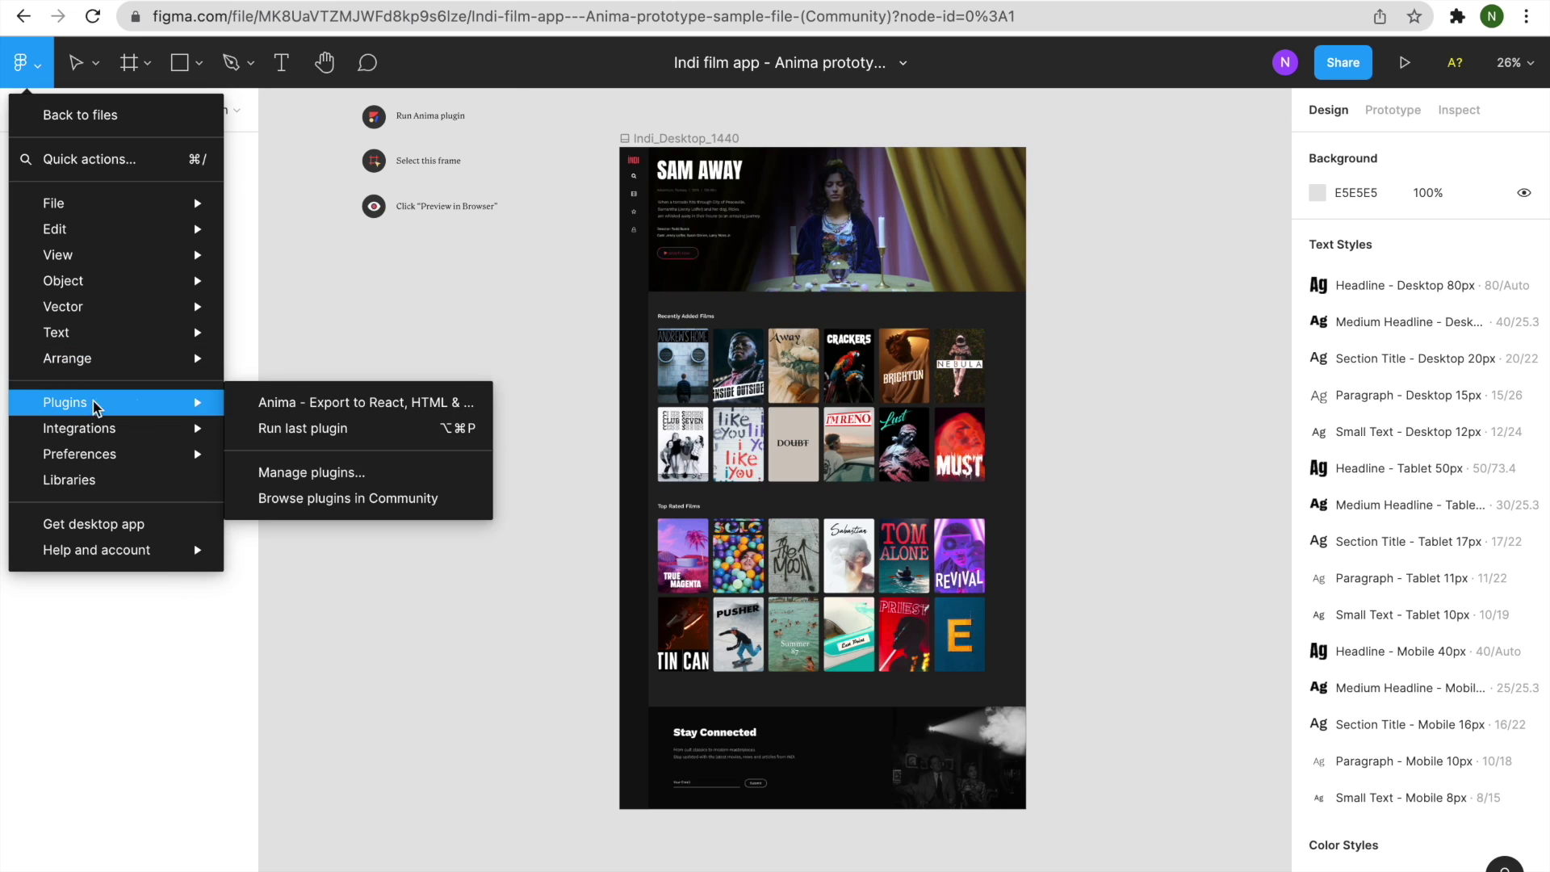
left_click(252, 395)
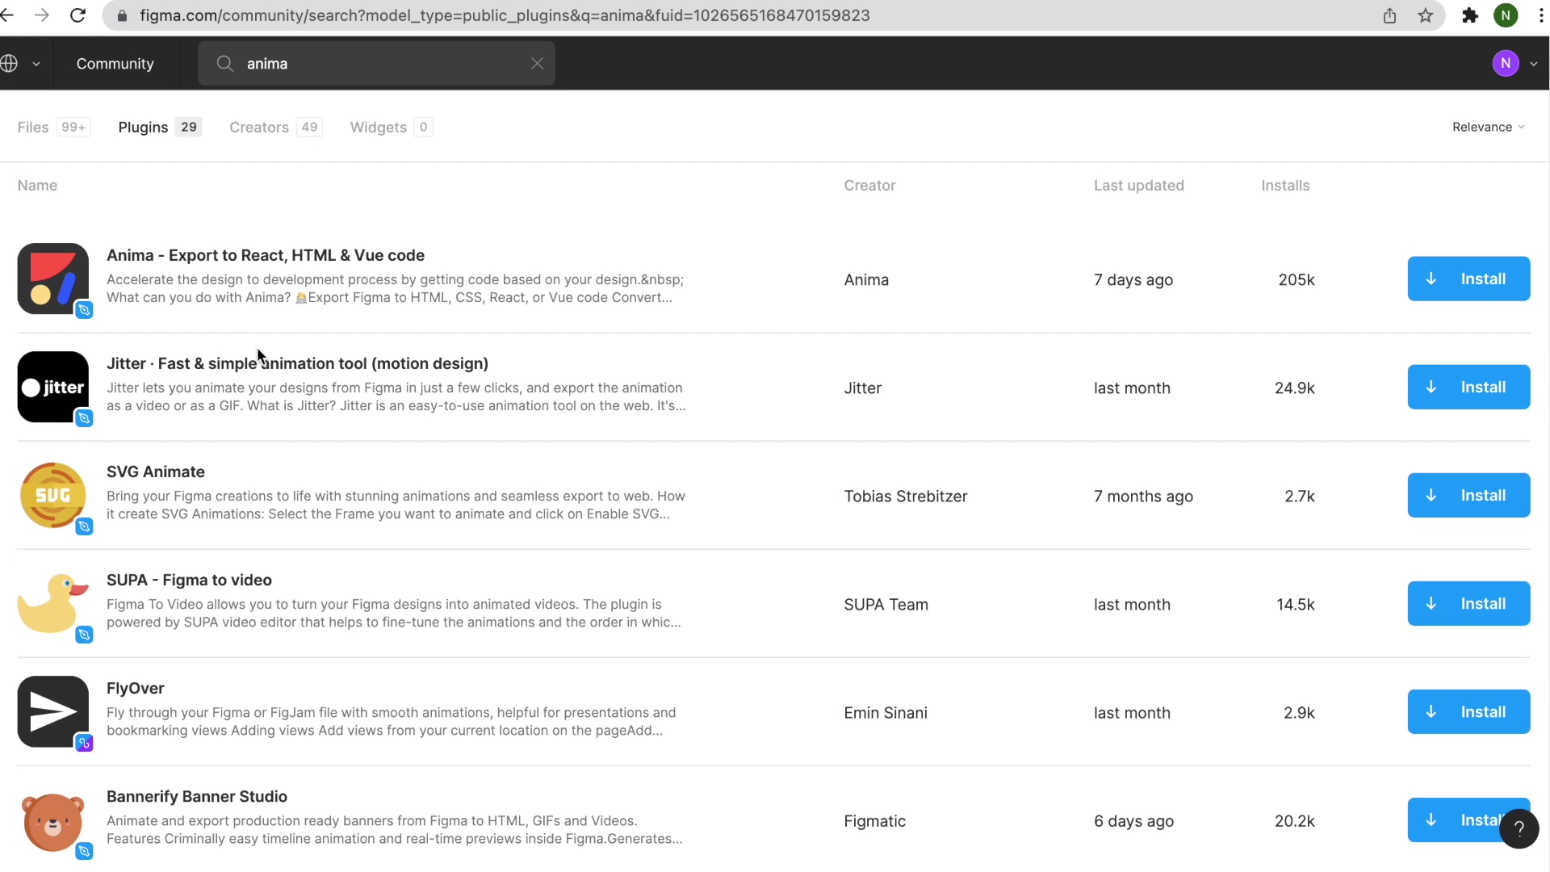
left_click(278, 315)
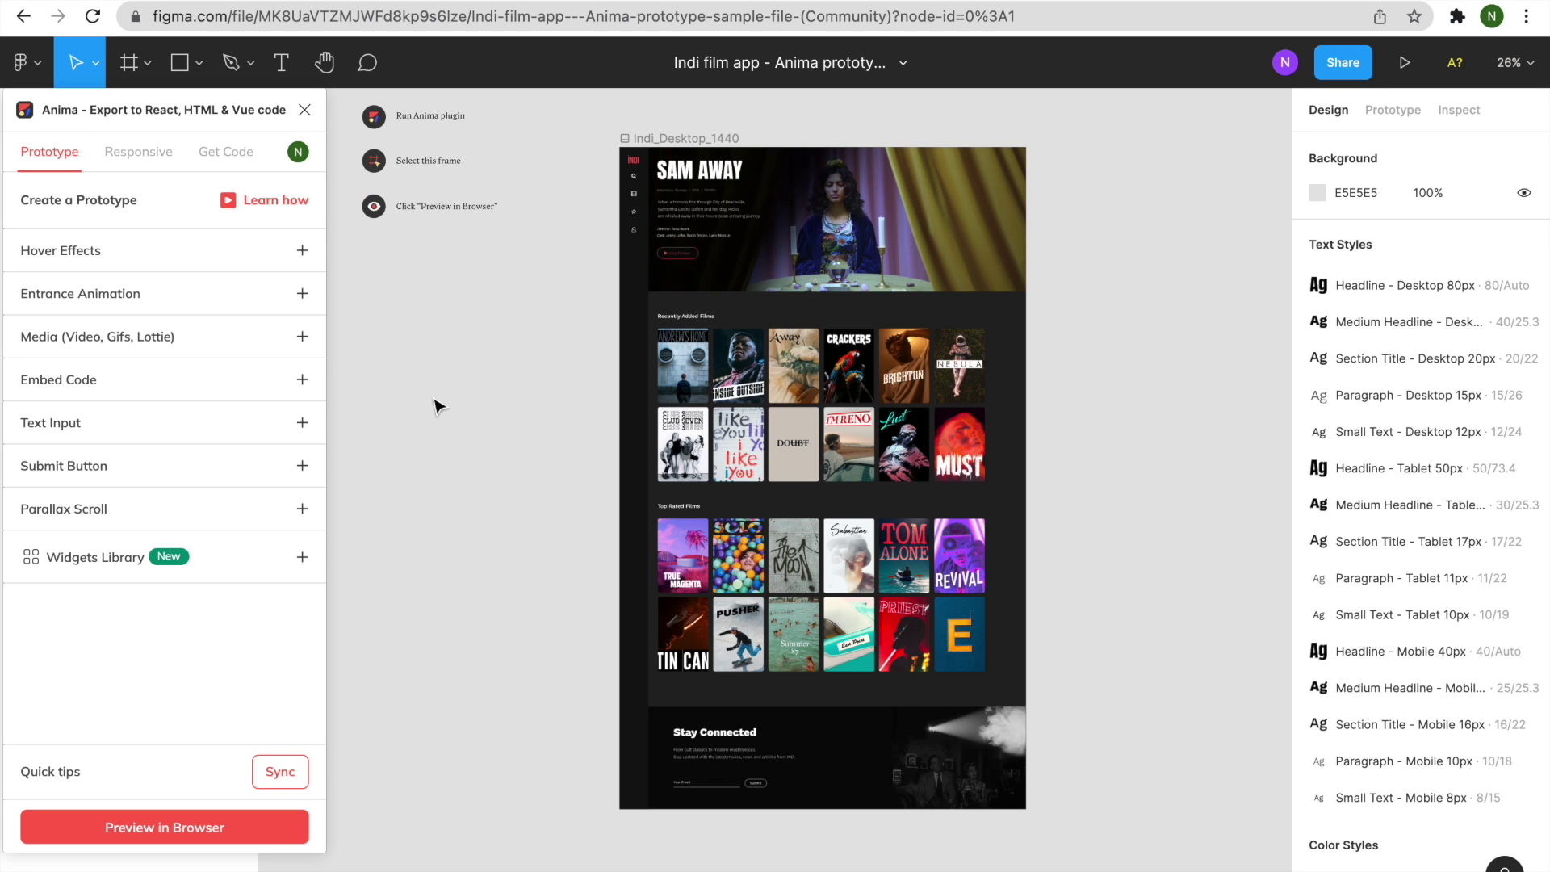
Select the Indi_Desktop_1440 frame for Anima's browser preview.
left_click(634, 140)
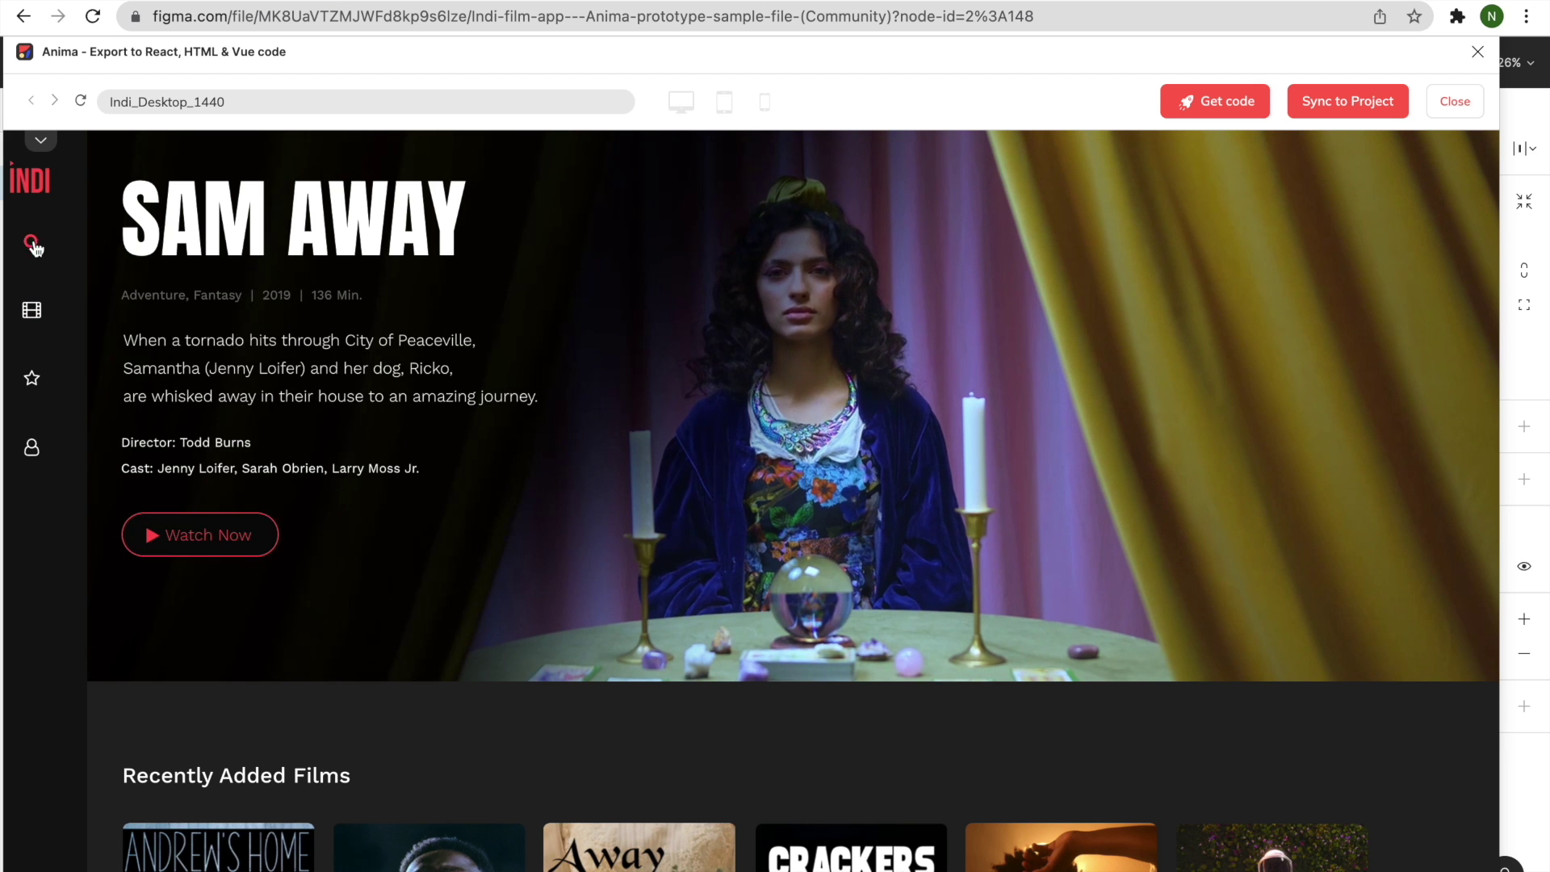
Scroll the preview to the footer, enter a sample email in Stay Connected, and jump back to the top.
scroll(275, 466, "down", 3)
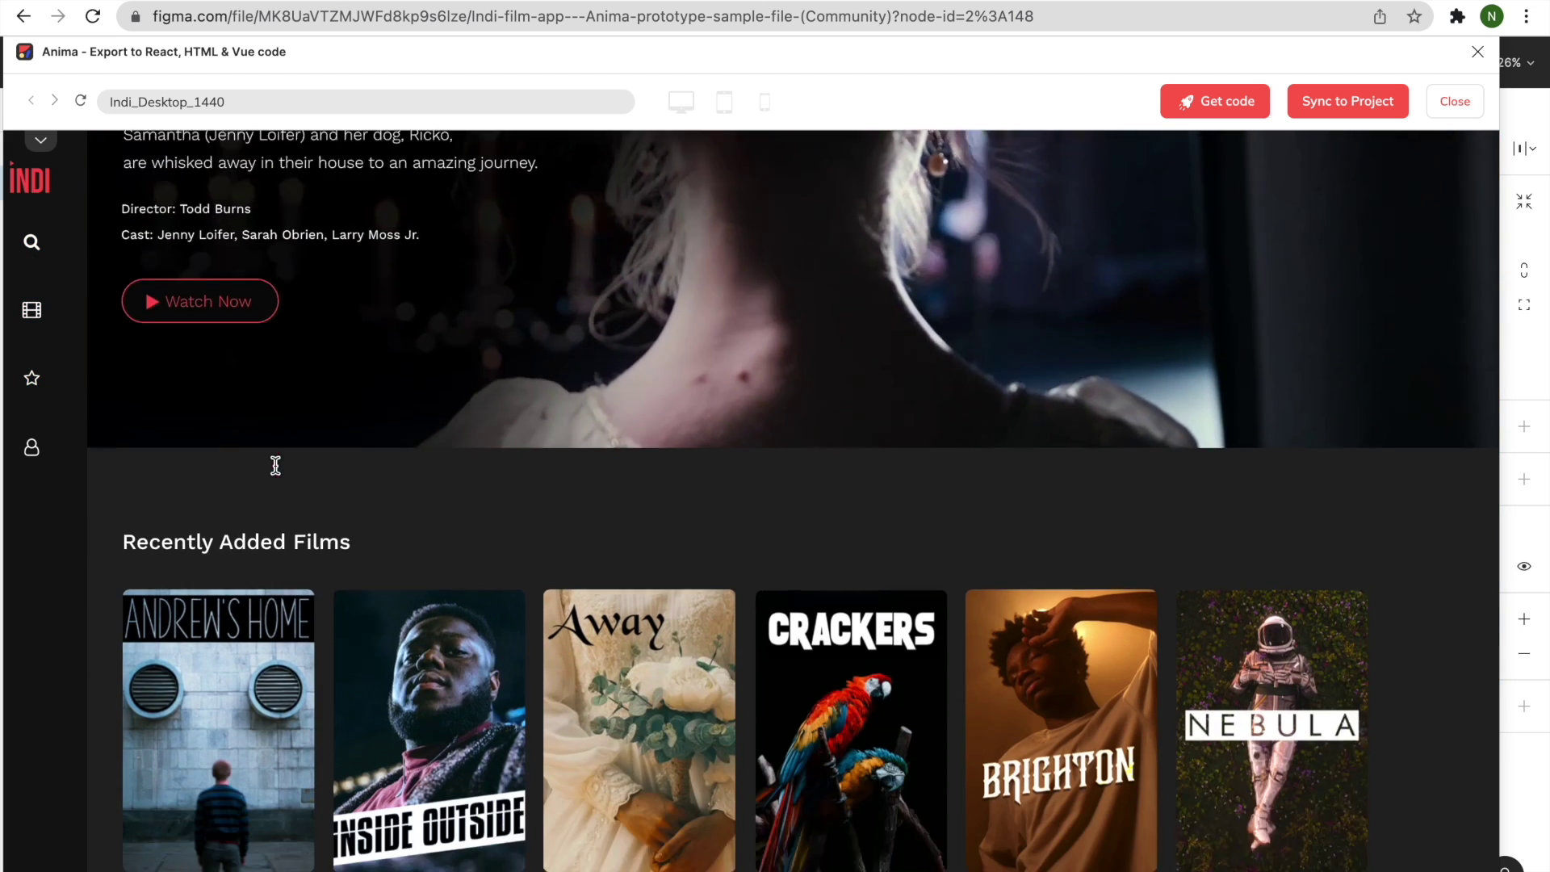
scroll(275, 466, "down", 3)
scroll(604, 477, "down", 1)
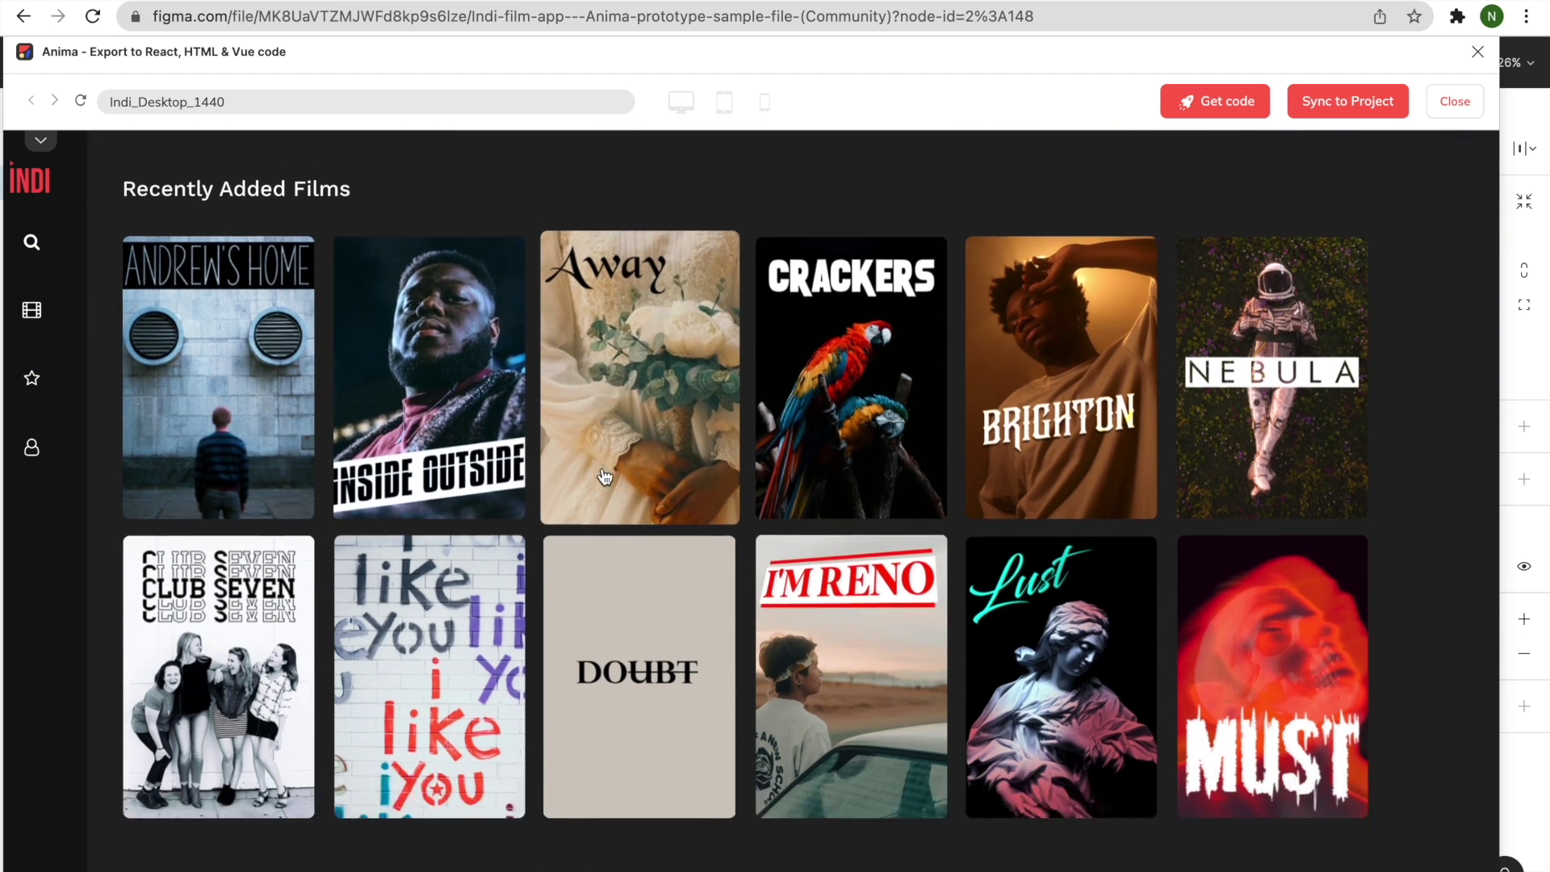
scroll(604, 477, "down", 10)
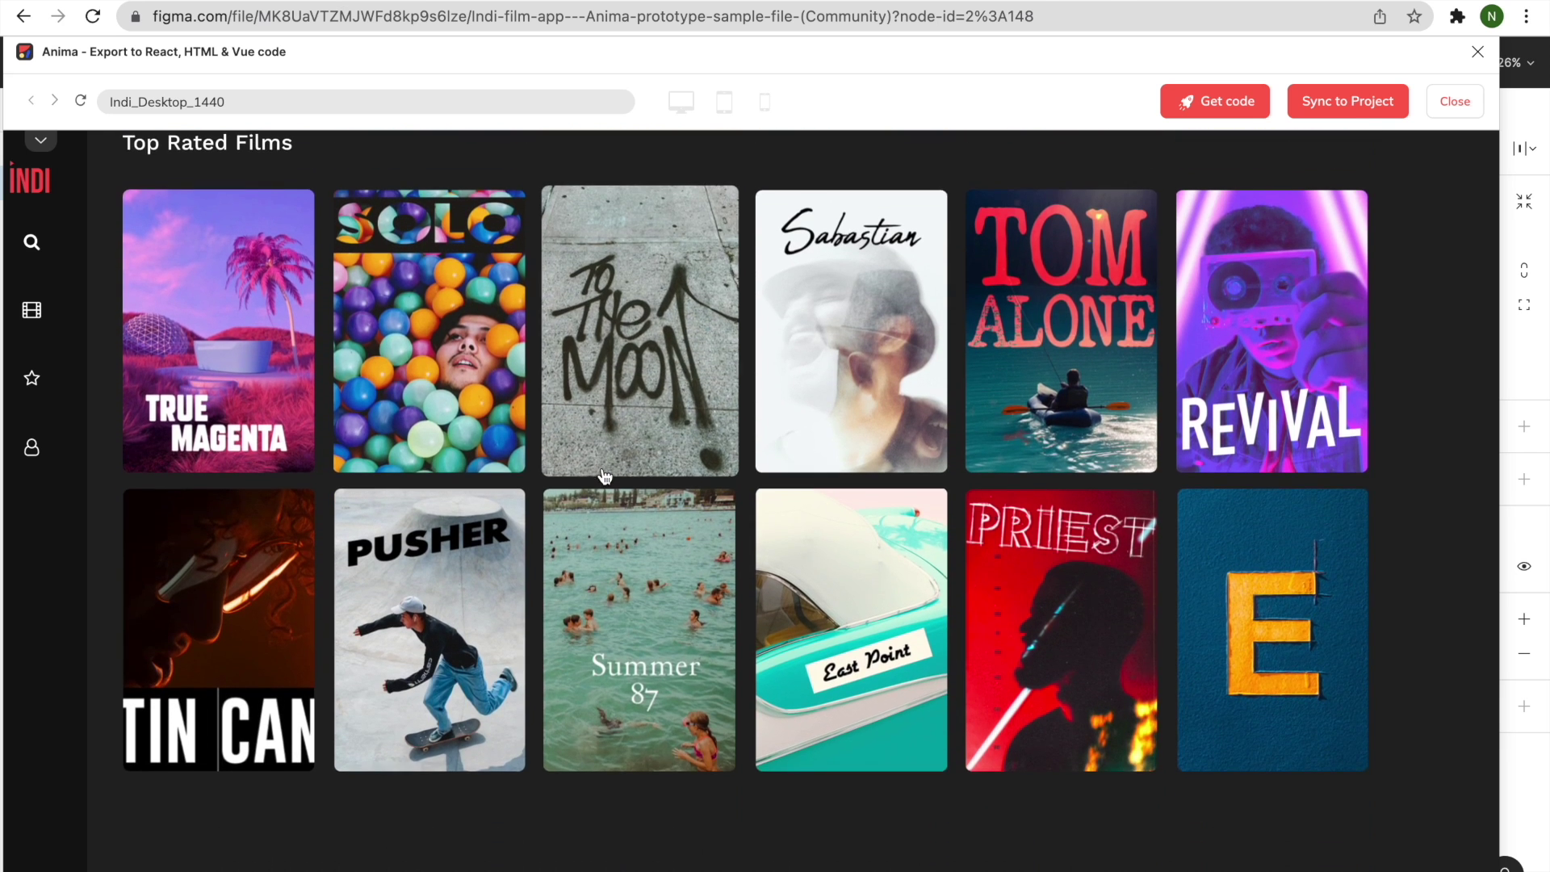
scroll(253, 642, "down", 1)
scroll(253, 642, "down", 3)
left_click(258, 791)
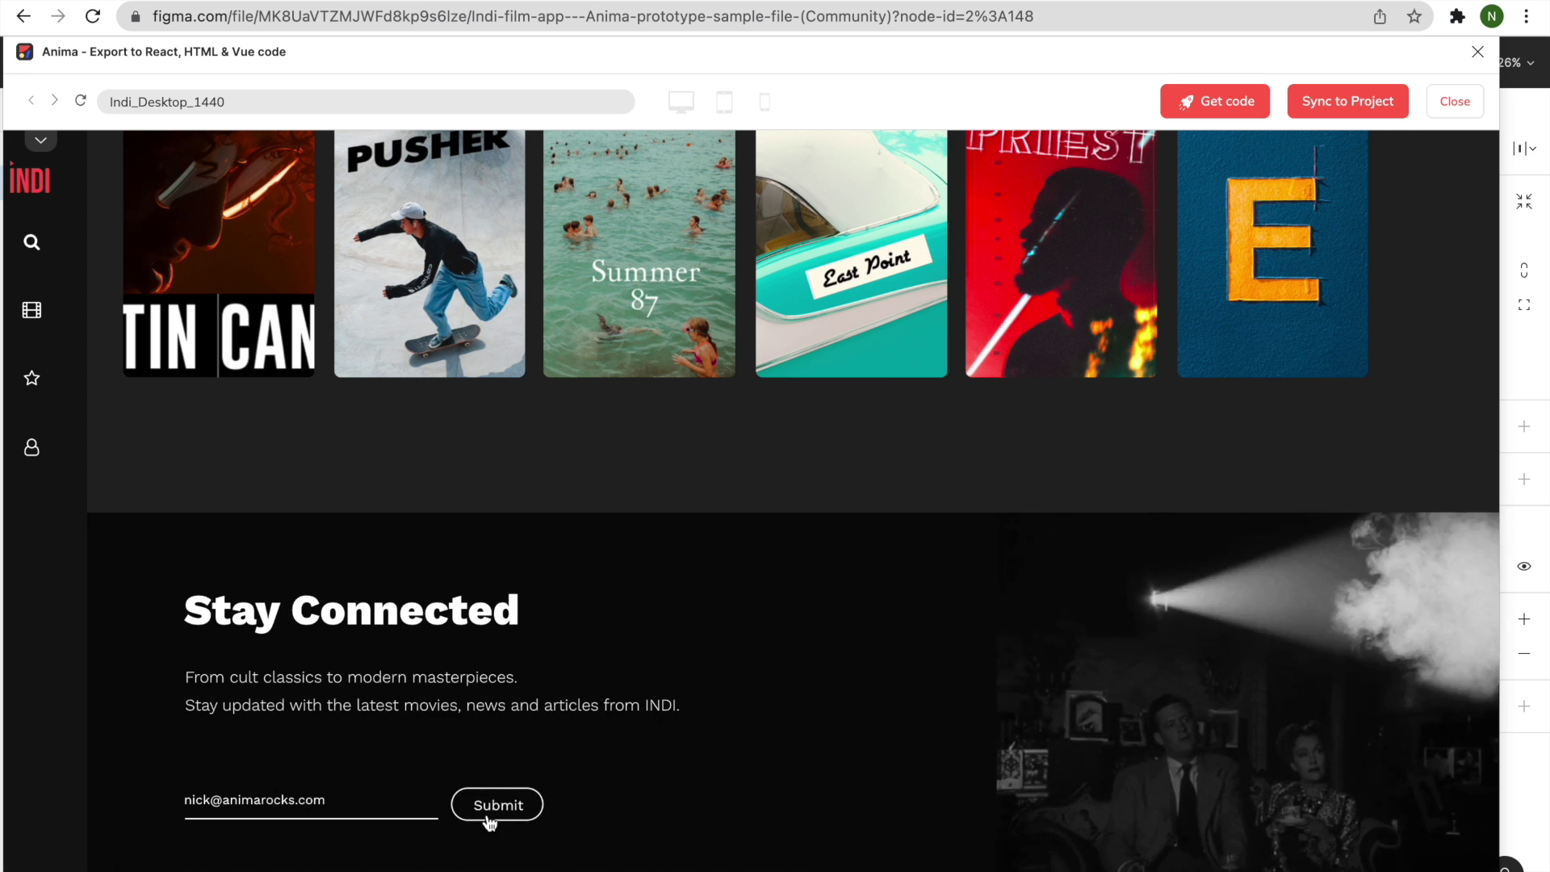
left_click(494, 805)
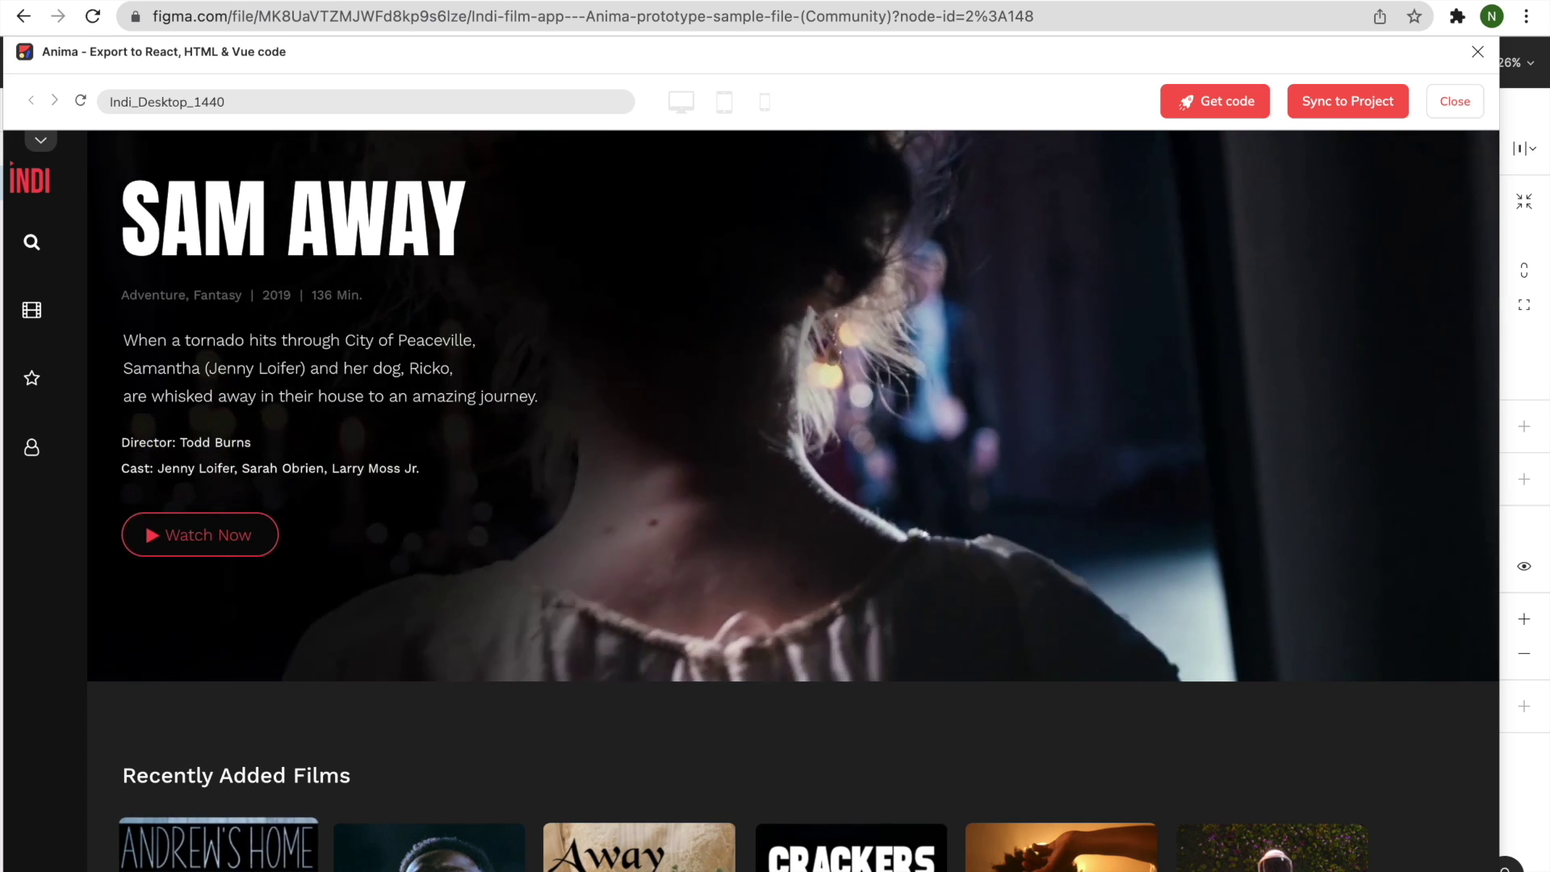
Clear the sample email from the Stay Connected email field.
scroll(449, 853, "down", 15)
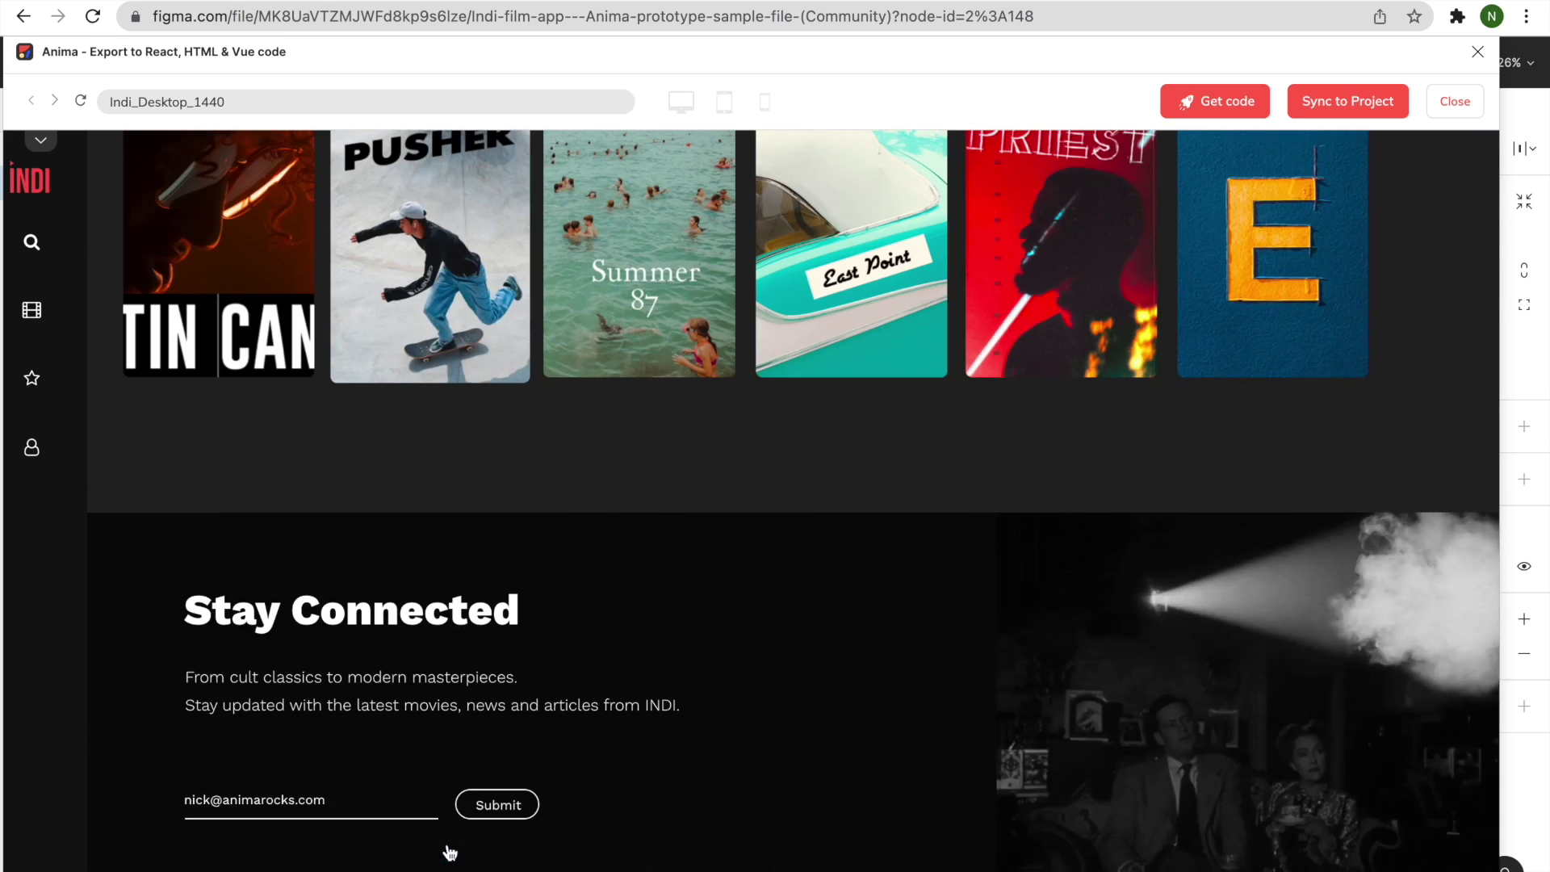
left_click(369, 808)
triple_click(297, 807)
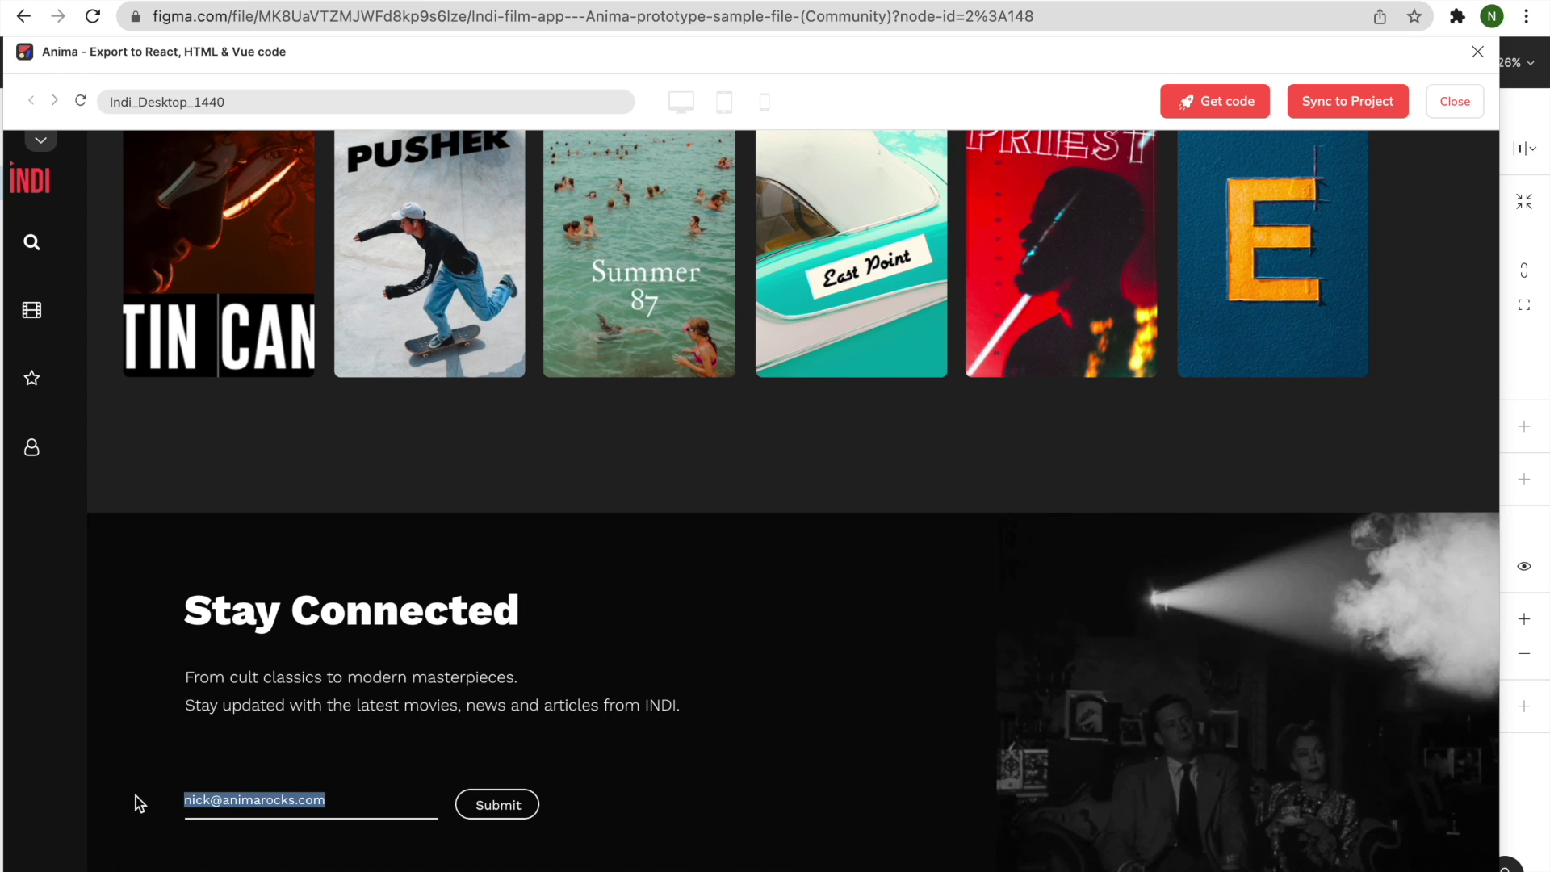
key("BackSpace")
Return to the top of the preview and open the Sync latest changes & Get code dialog.
scroll(259, 620, "up", 13)
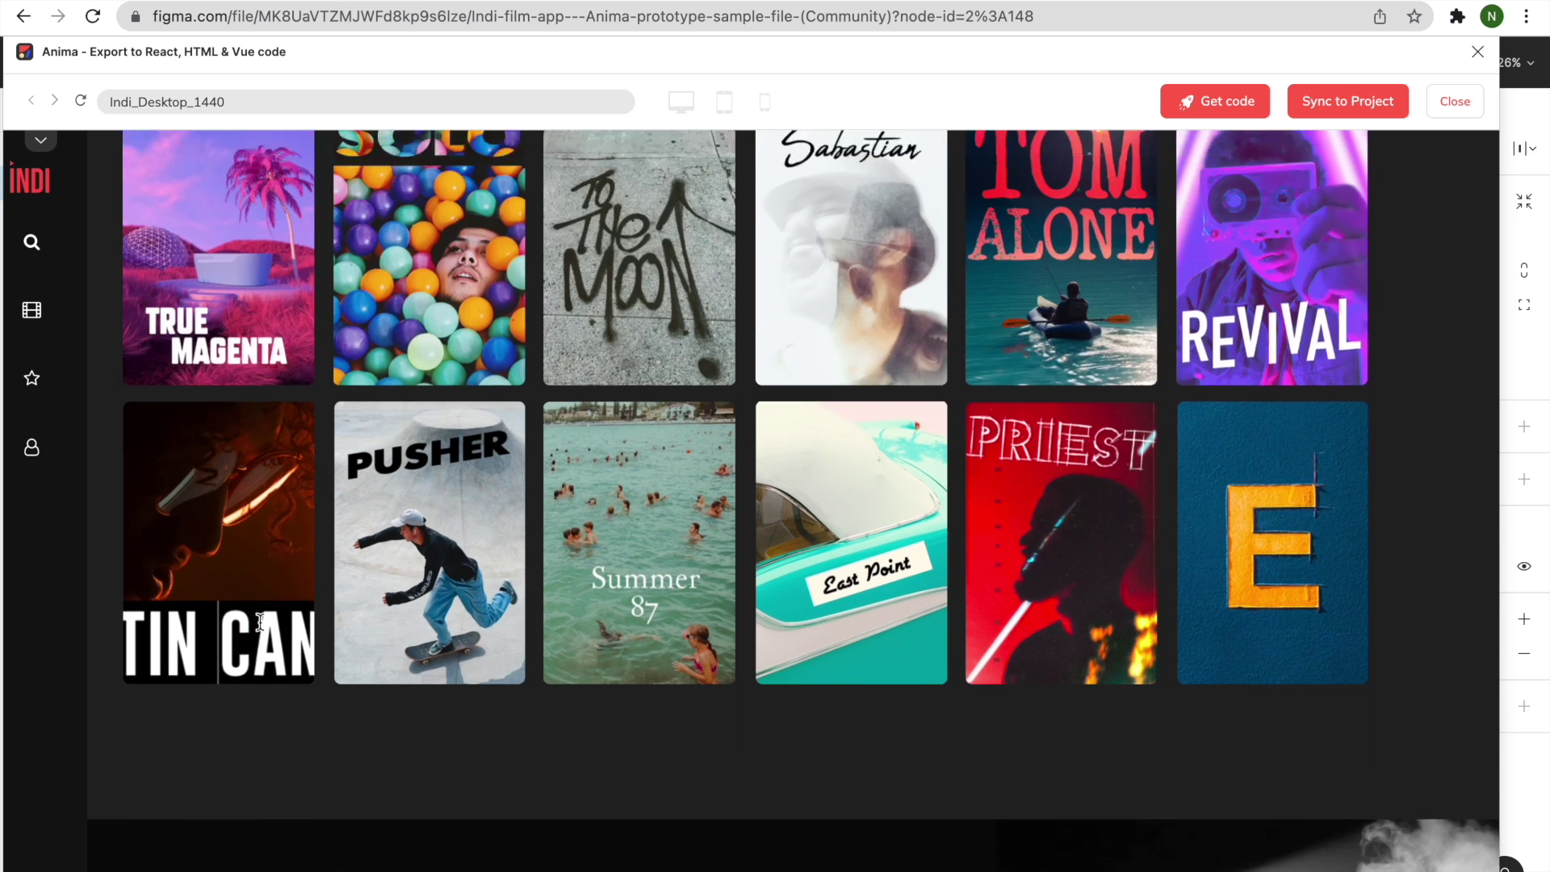
scroll(261, 629, "up", 5)
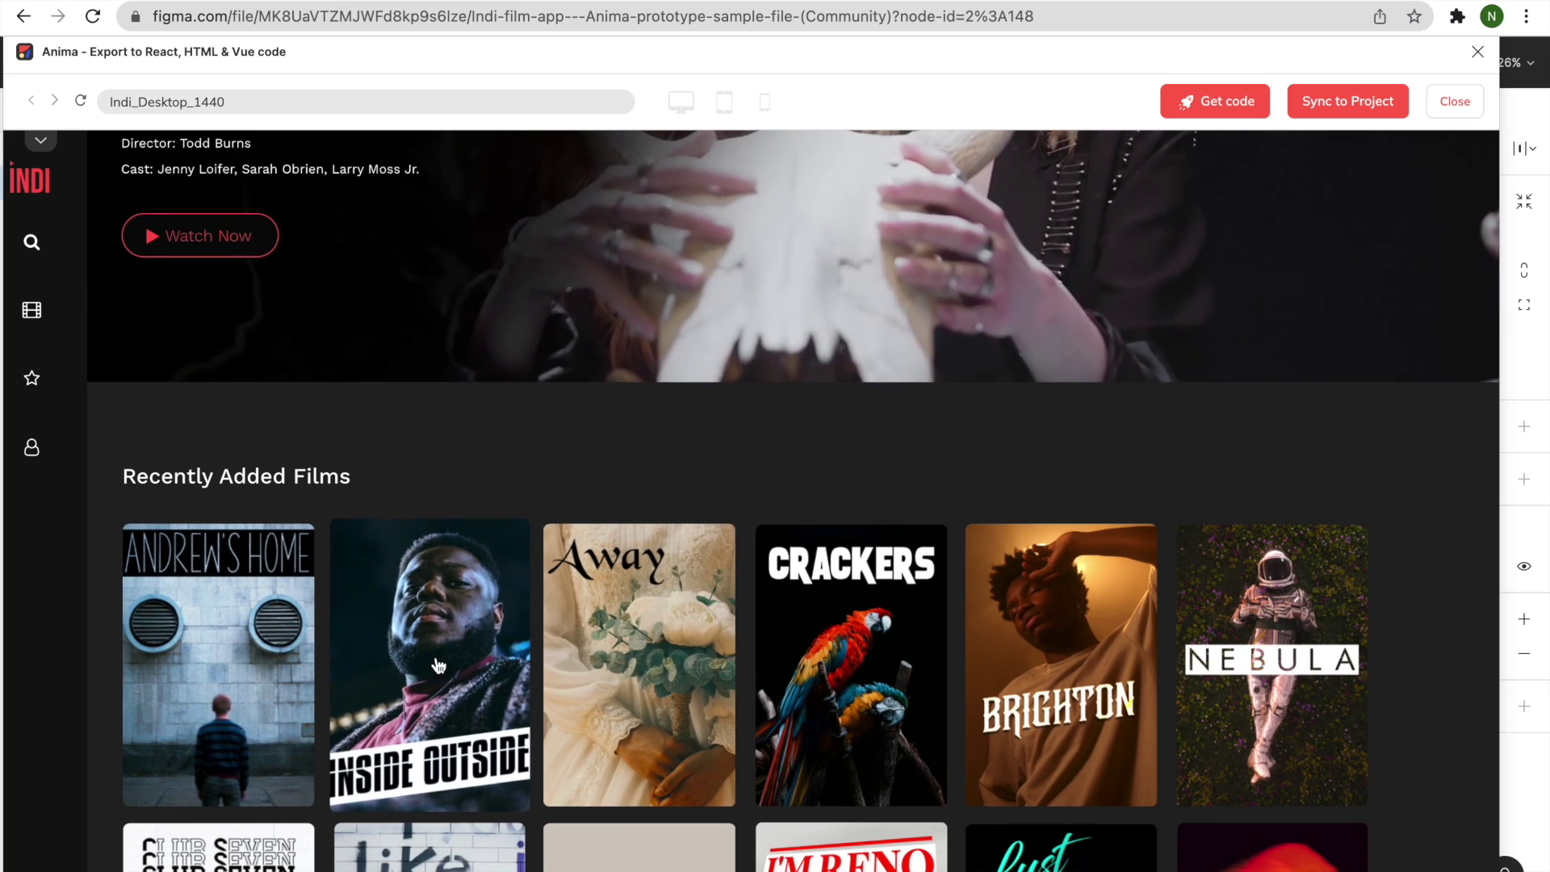
scroll(570, 665, "up", 4)
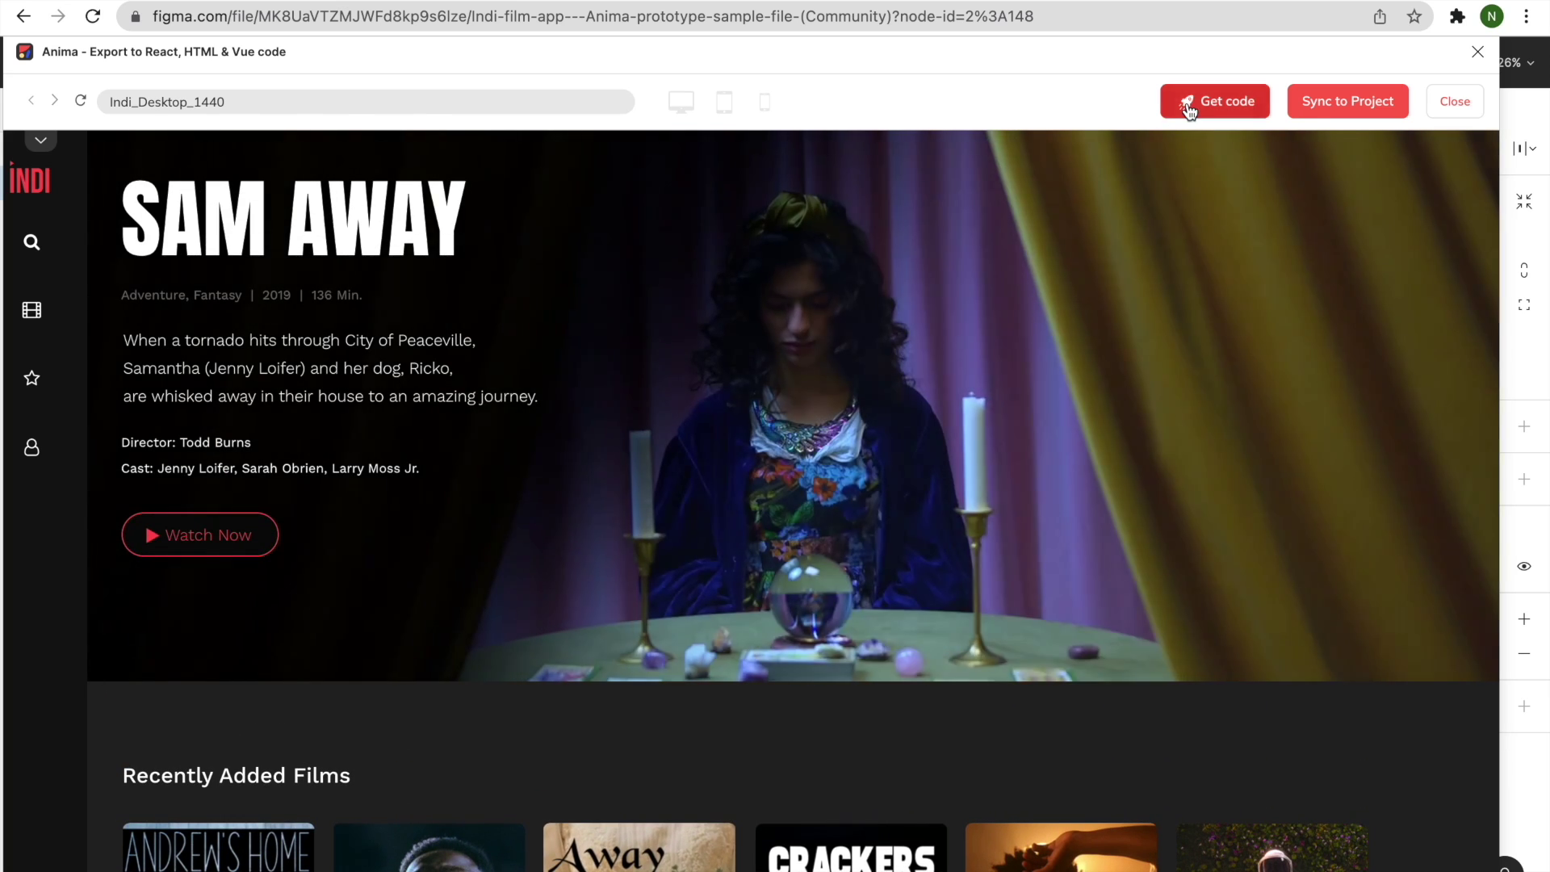
left_click(1189, 107)
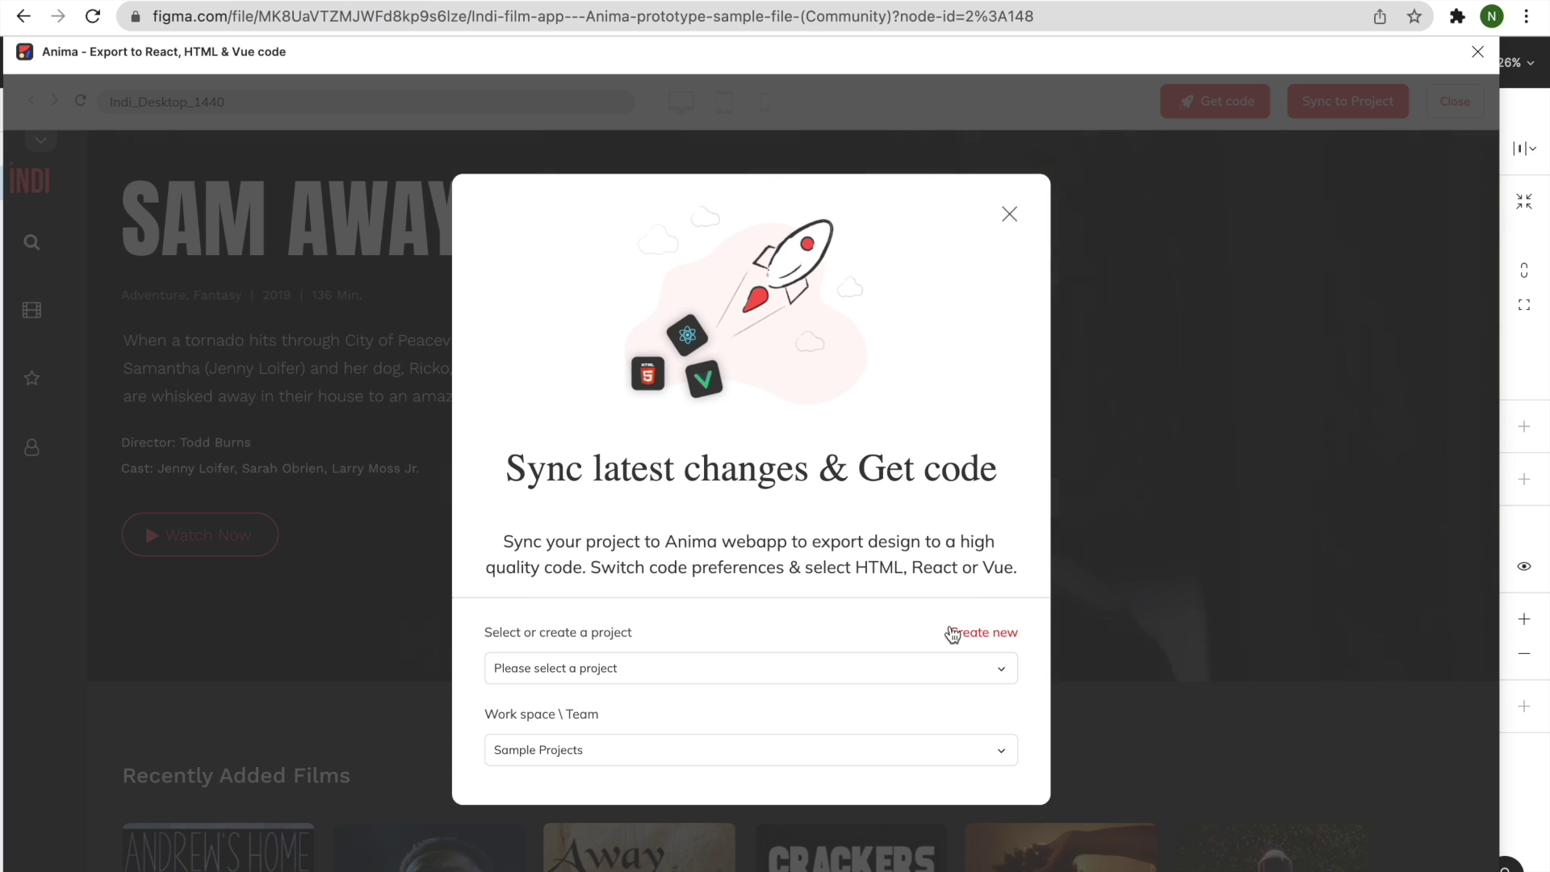
Create a new project named 'Indi' in Sample Projects and start syncing the frame.
left_click(953, 633)
left_click(950, 628)
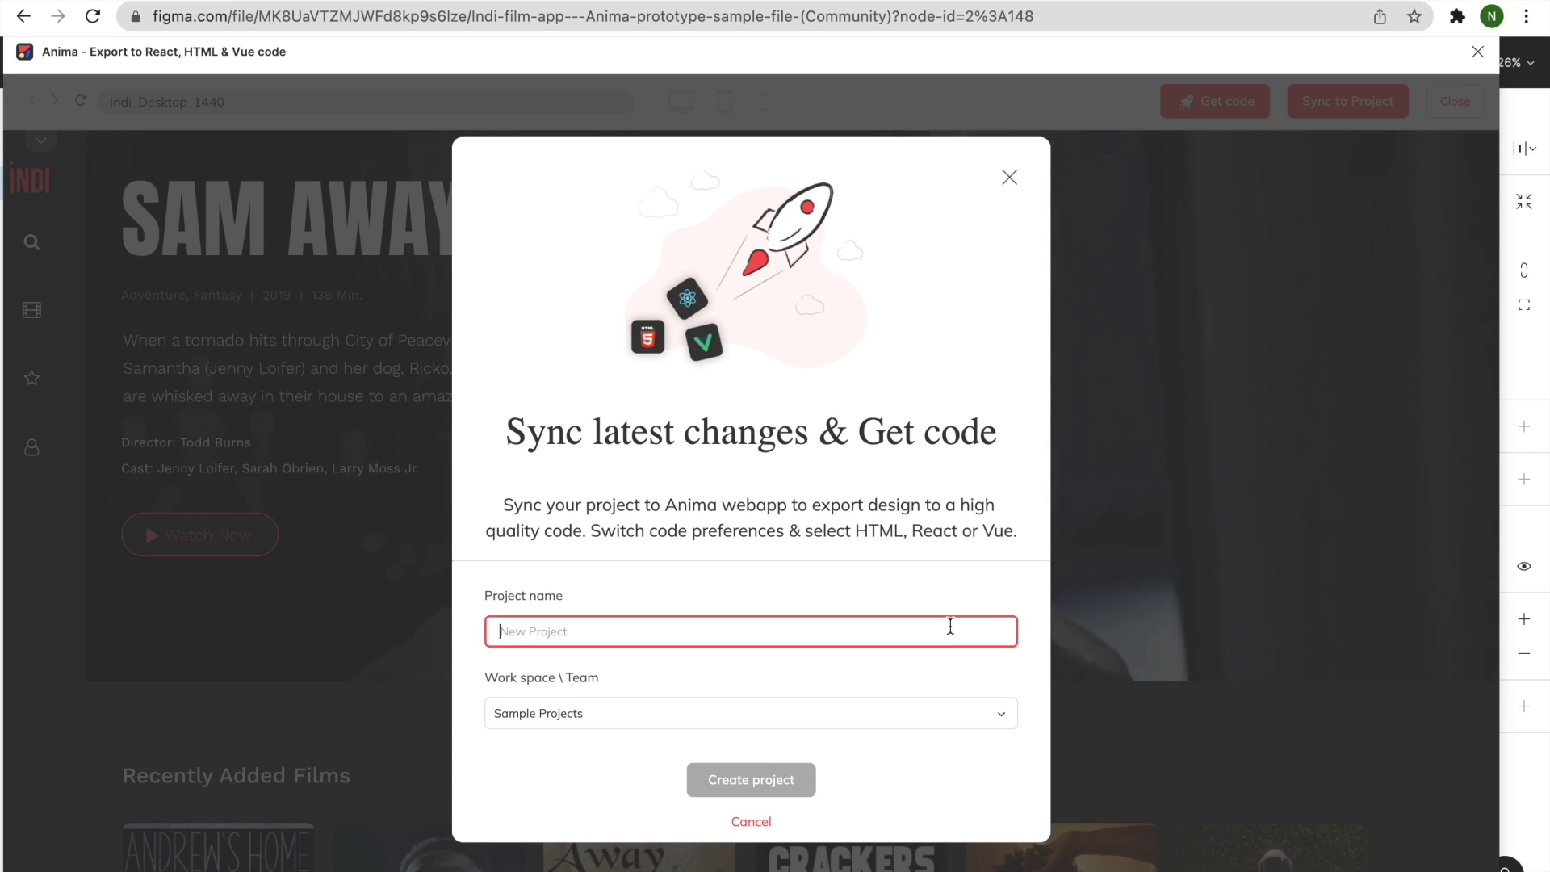
type("Indi")
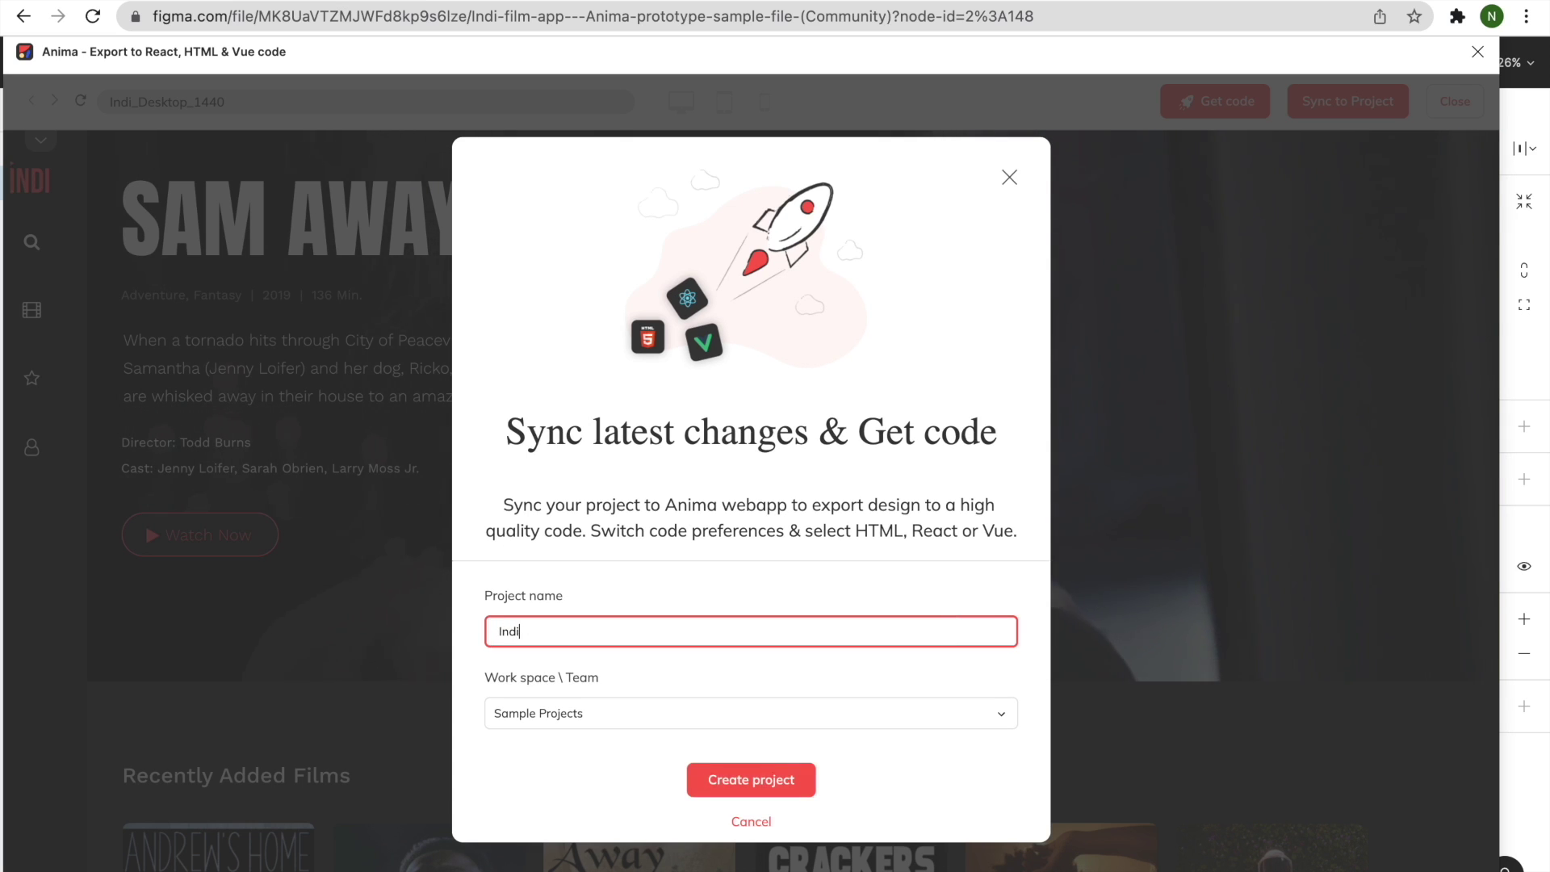
left_click(779, 782)
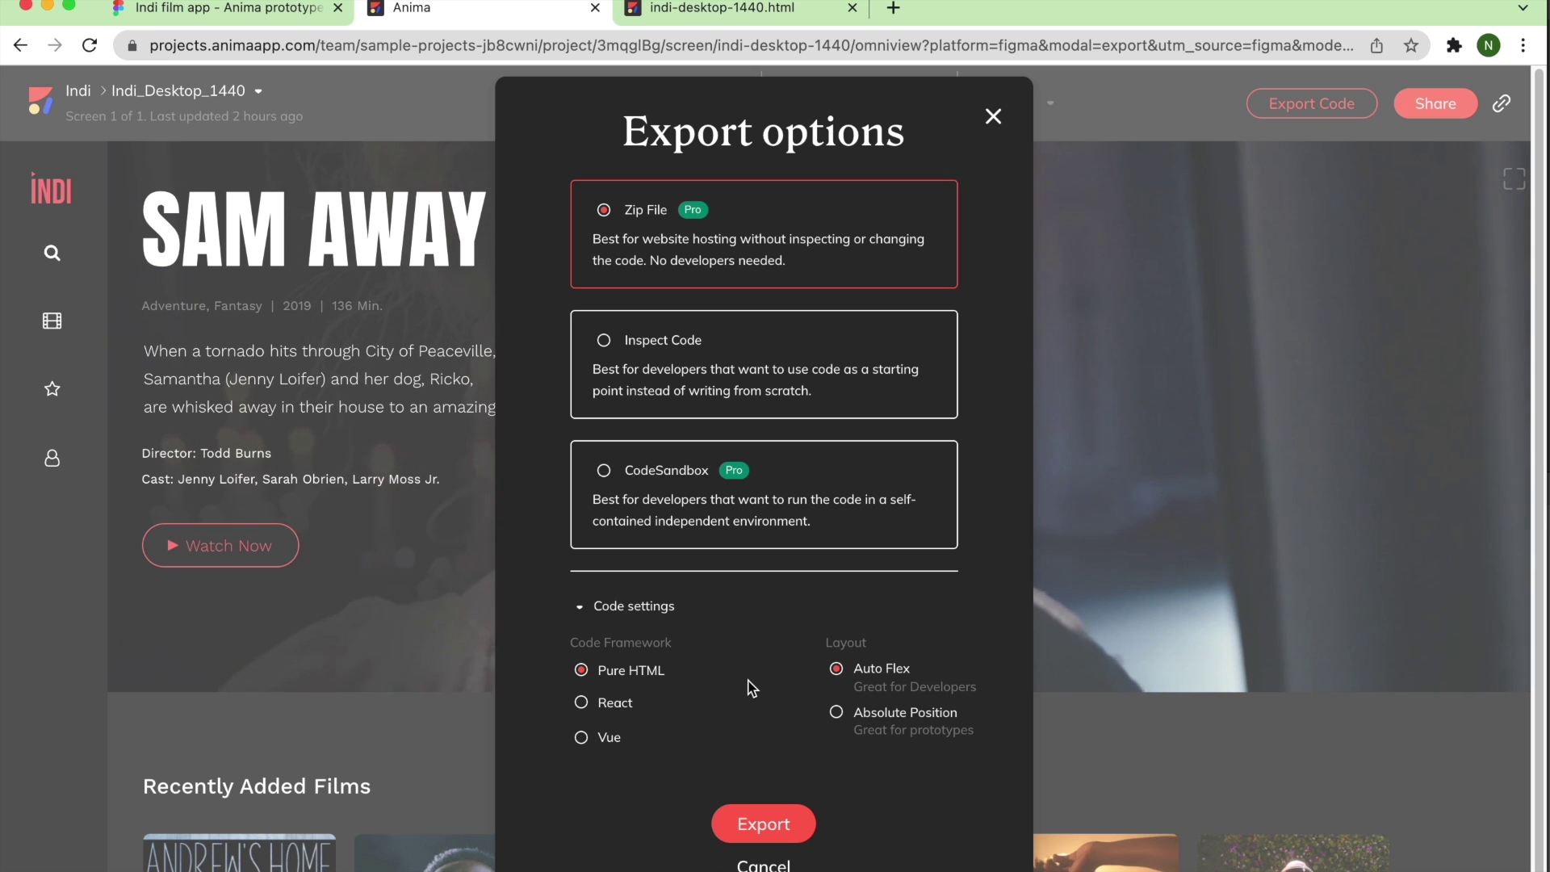
Look at Inspect Code and CodeSandbox, then export a Zip File with Pure HTML and Auto Flex.
left_click(722, 347)
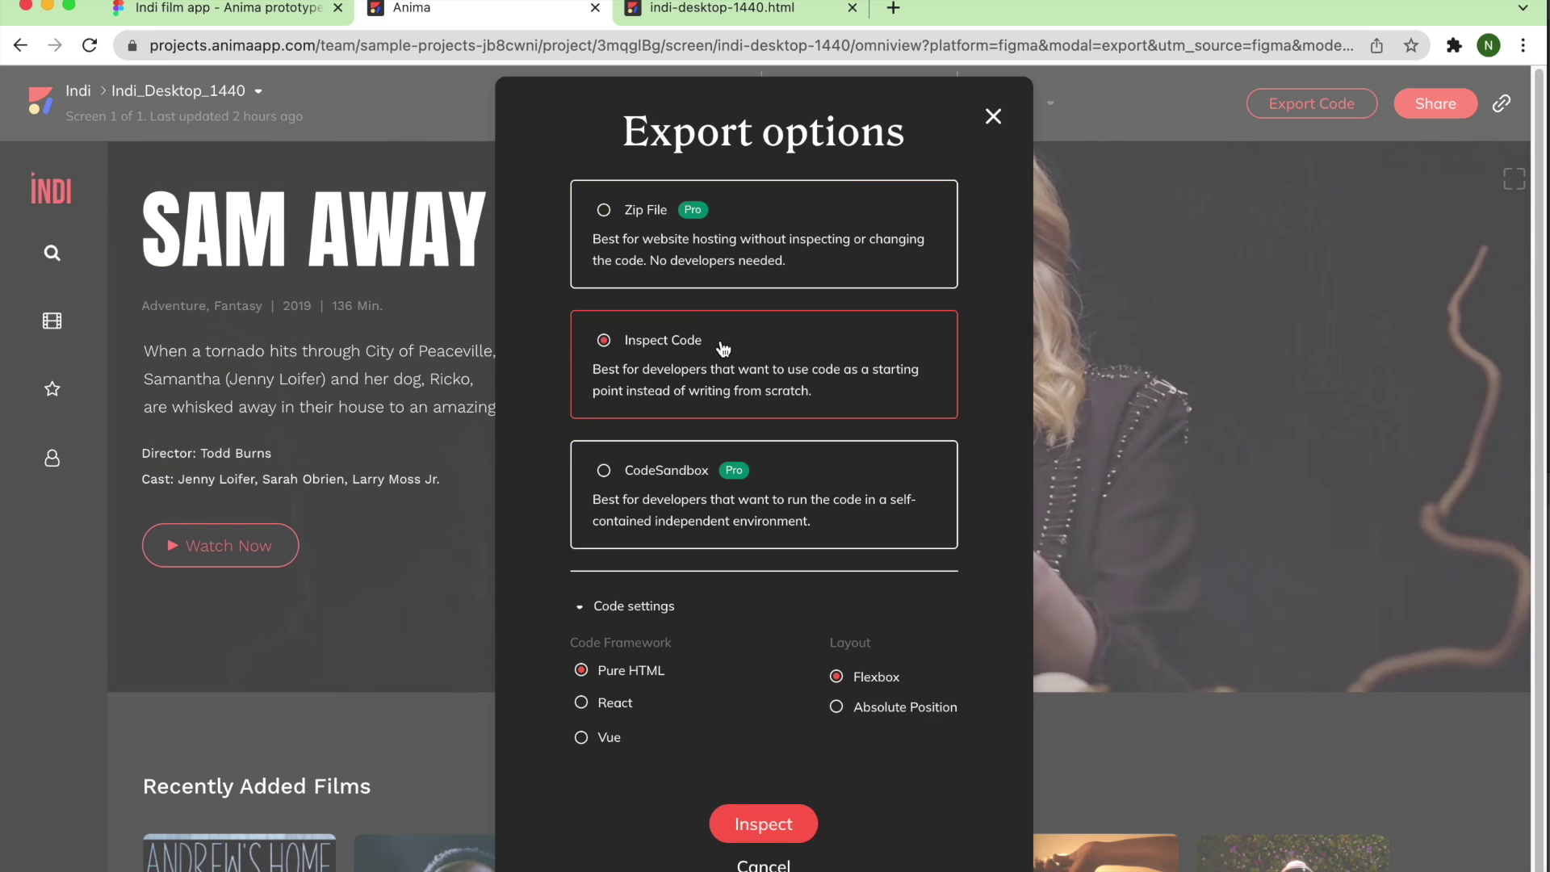
left_click(714, 467)
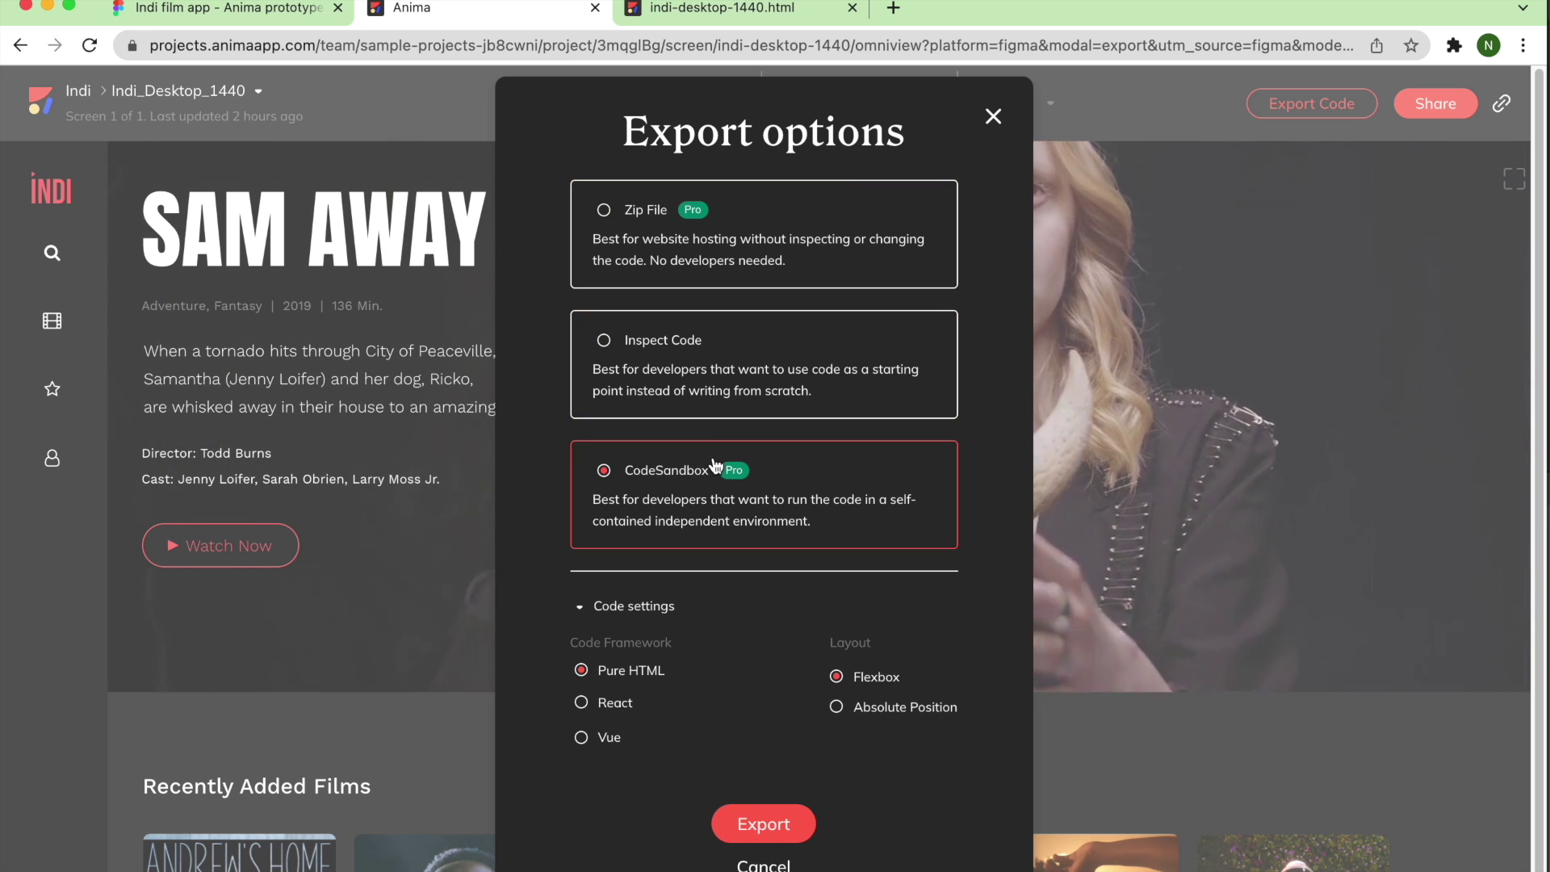
left_click(725, 284)
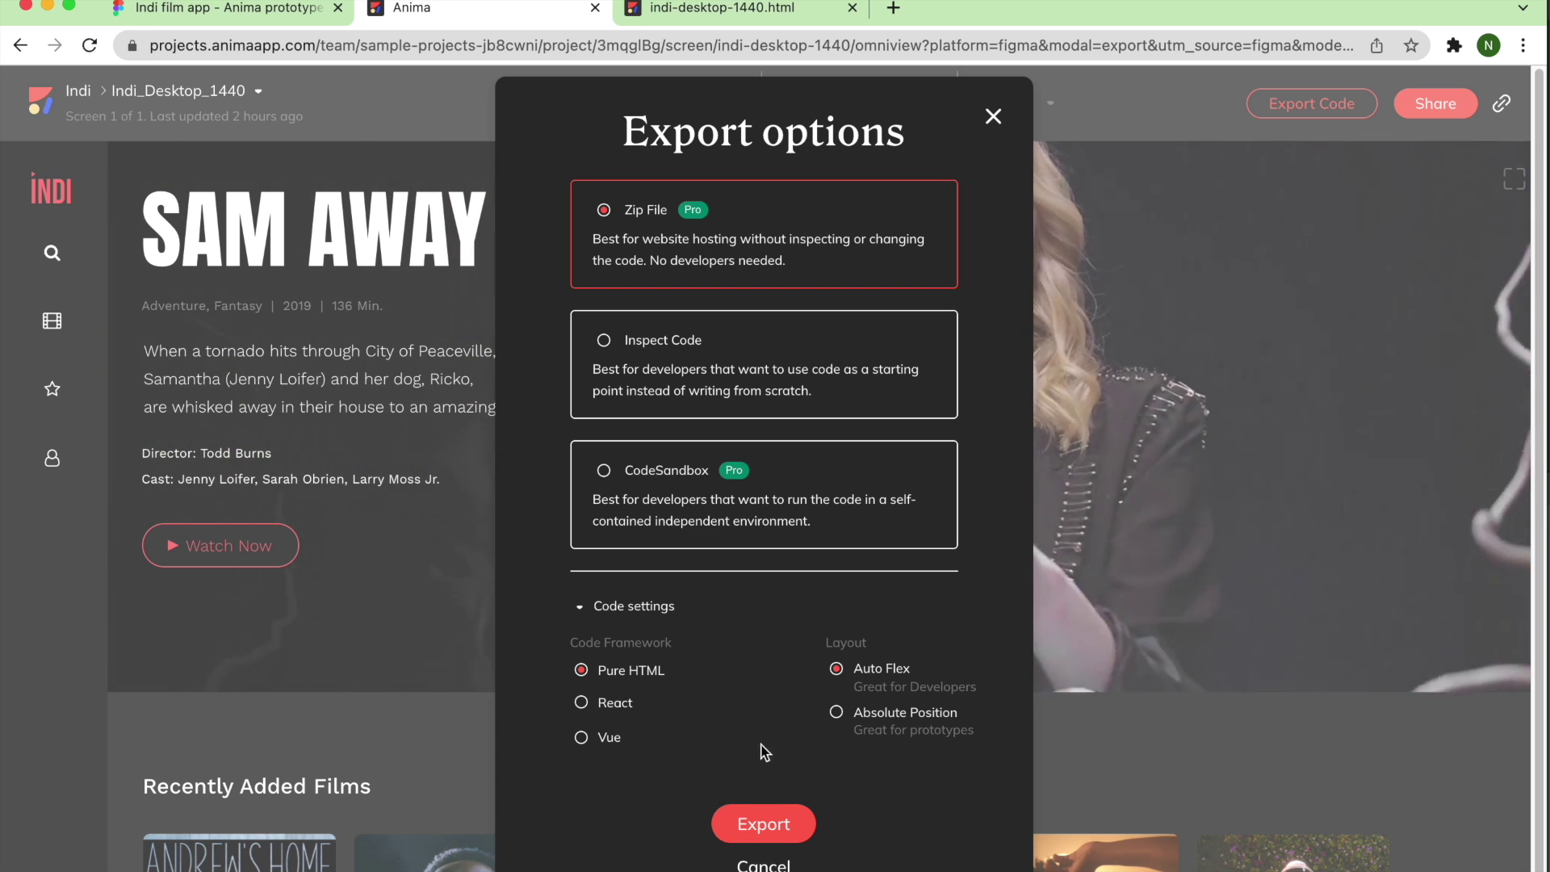
left_click(764, 822)
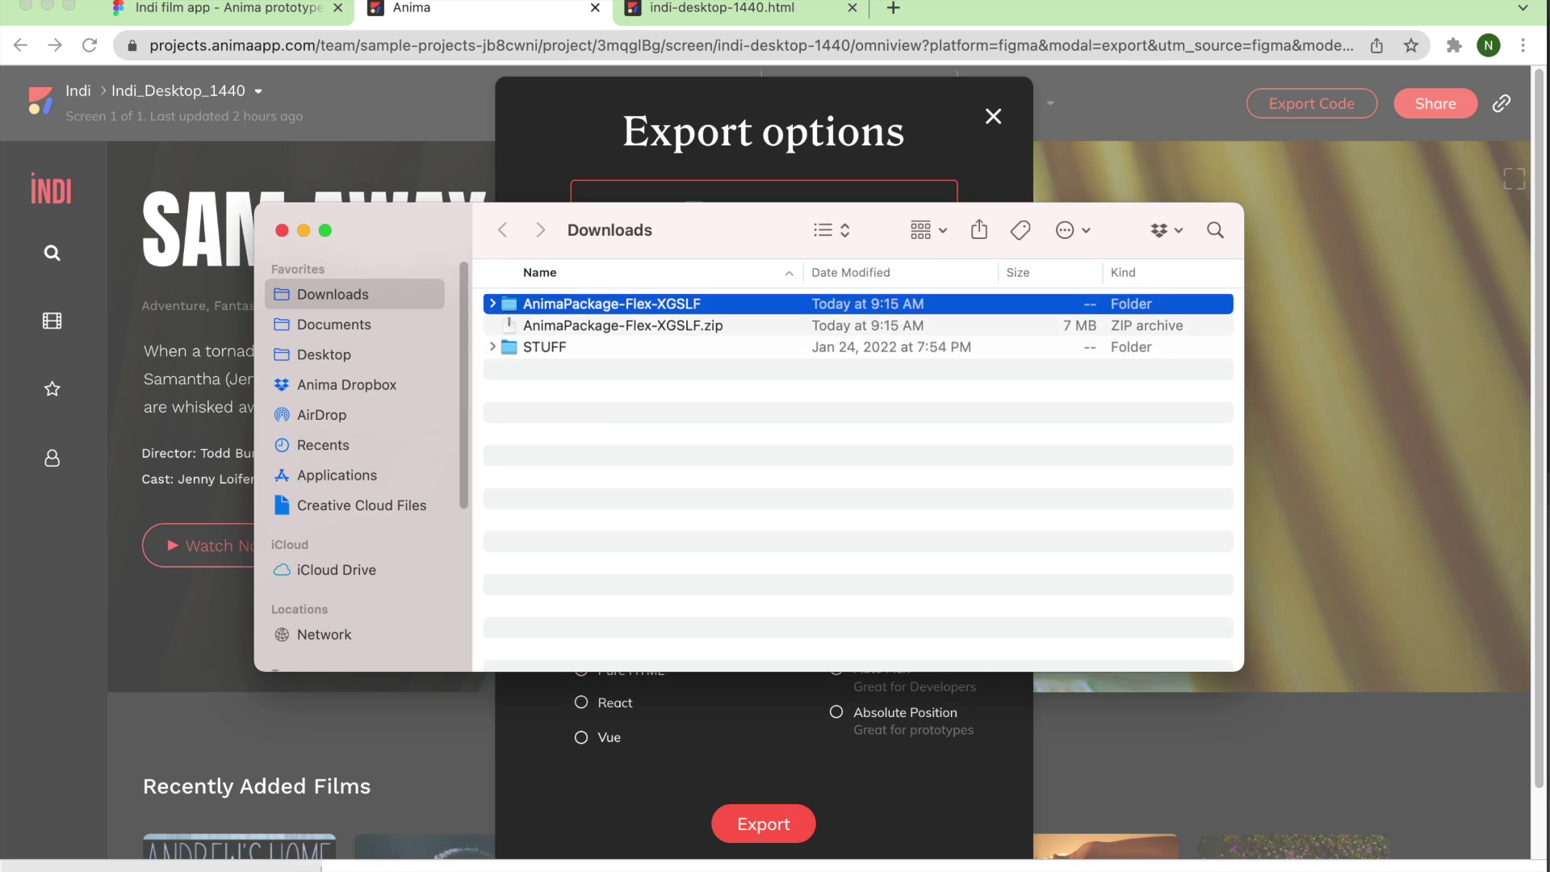
Expand AnimaPackage-Flex-XGSLF, peek into its img and css folders, and select indi-desktop-1440.html.
left_click(492, 305)
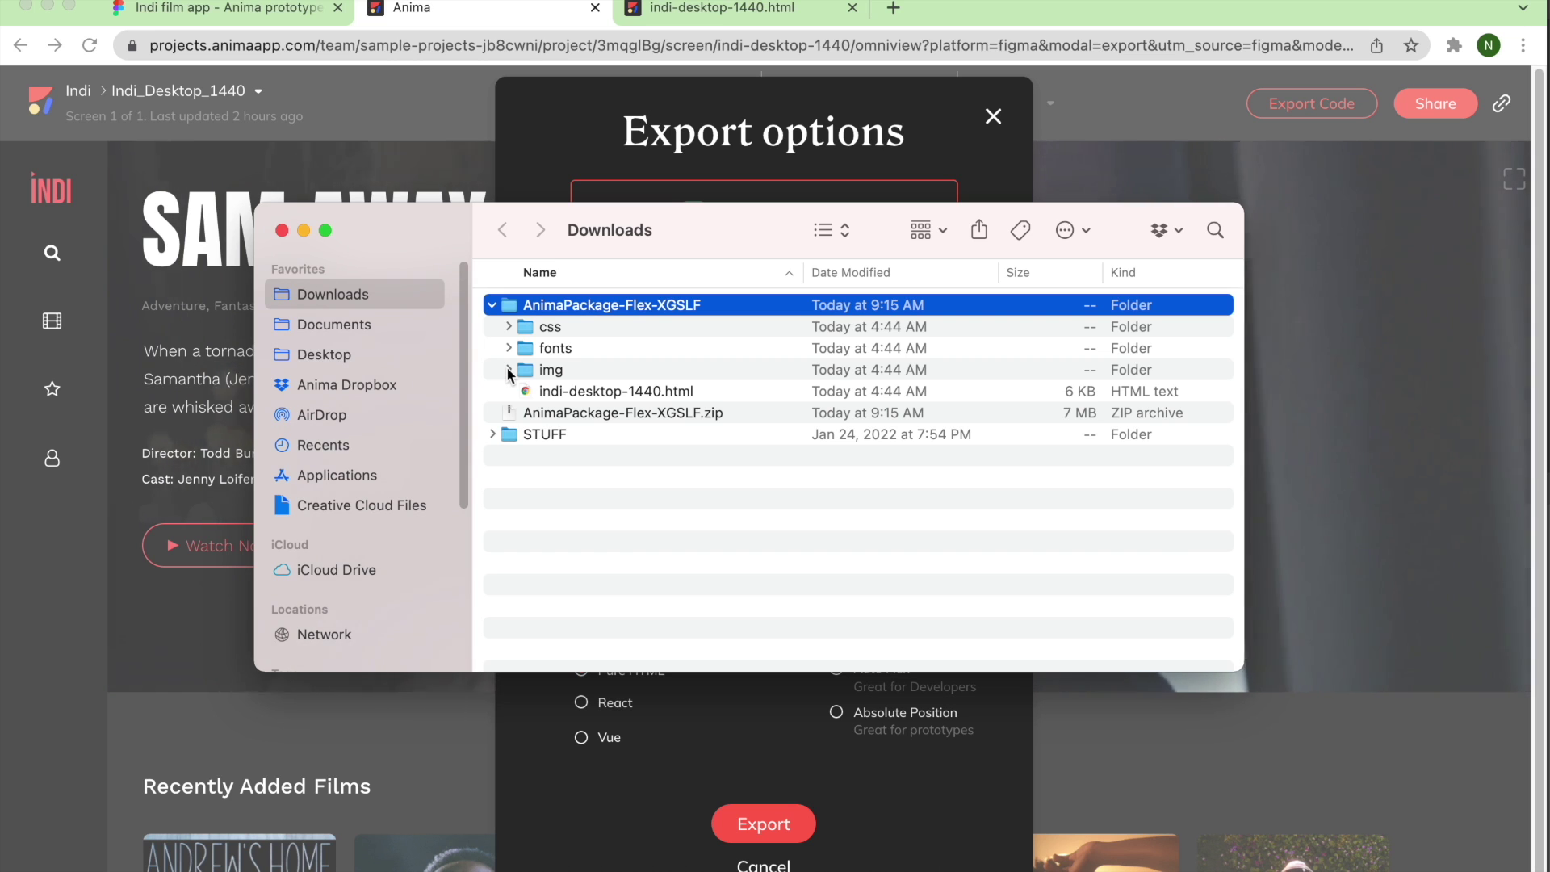
left_click(507, 369)
left_click(507, 369)
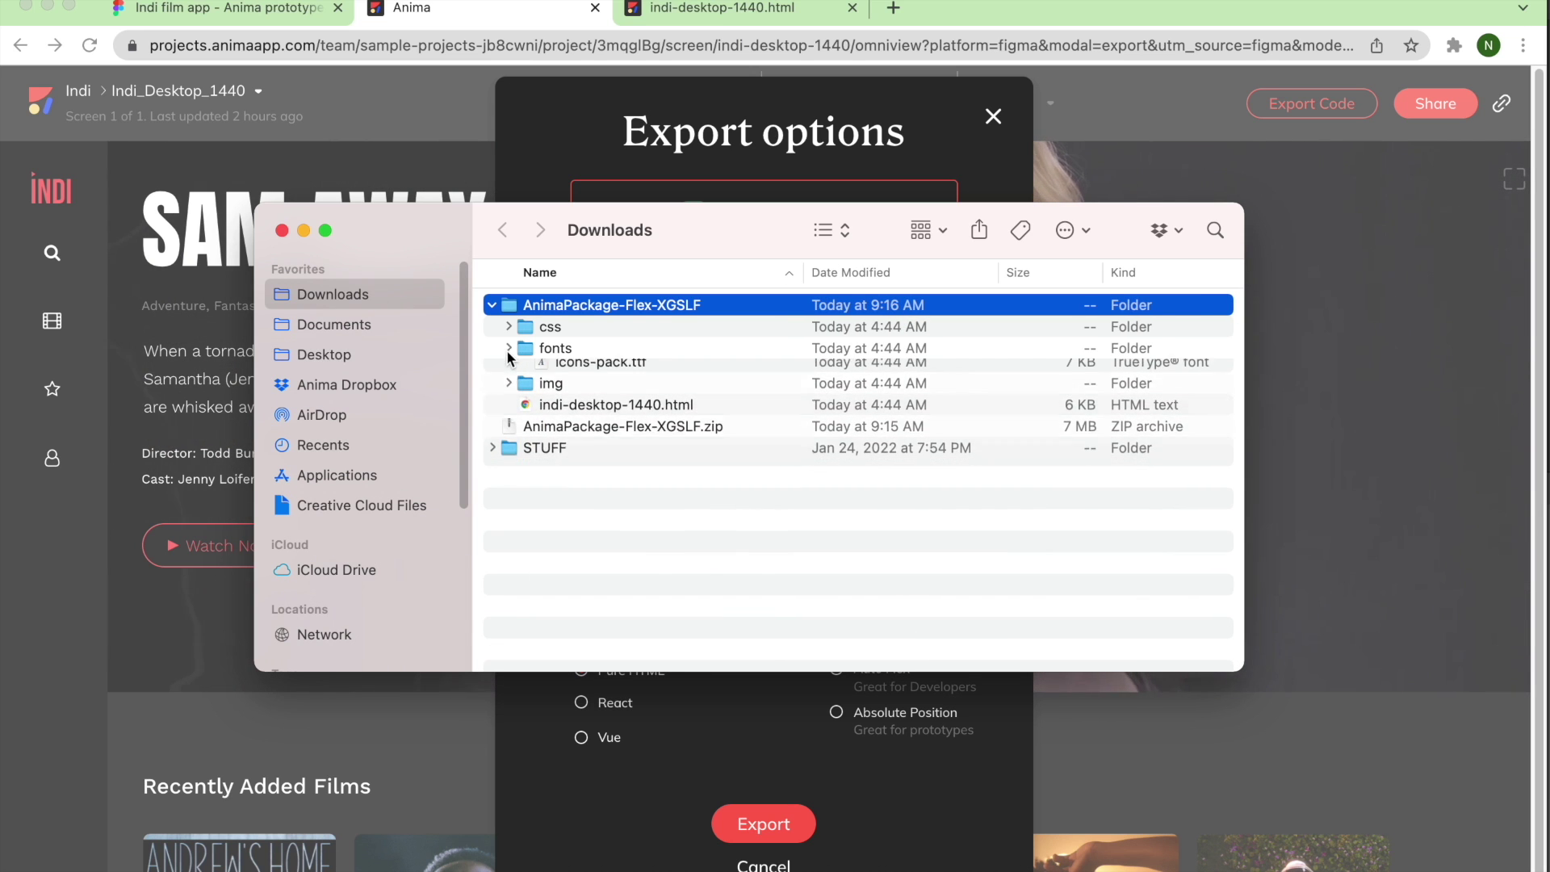
left_click(509, 326)
left_click(508, 326)
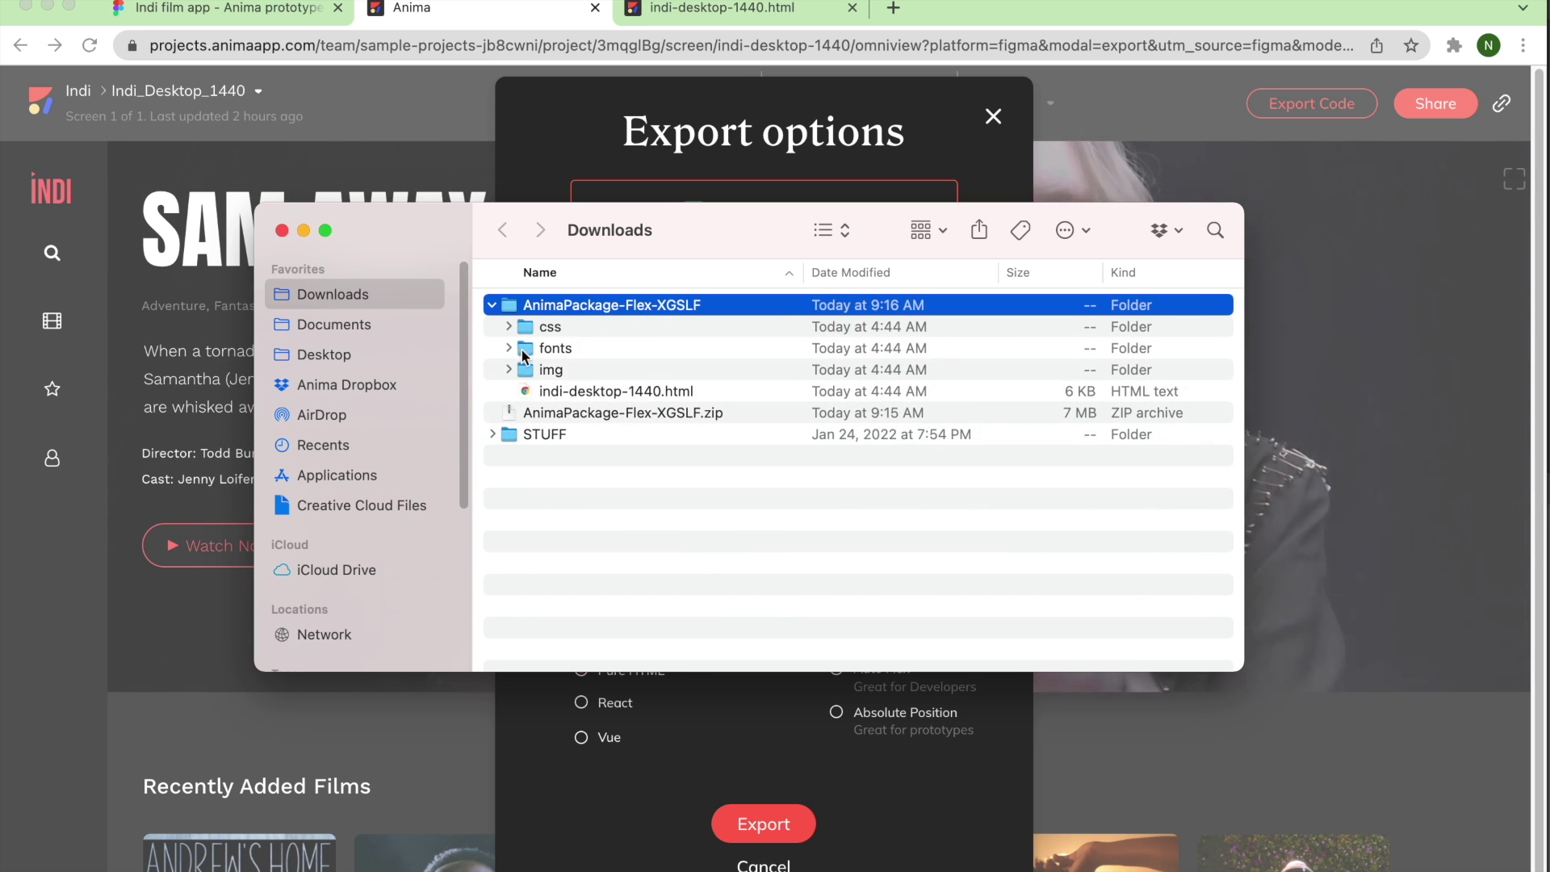
left_click(558, 393)
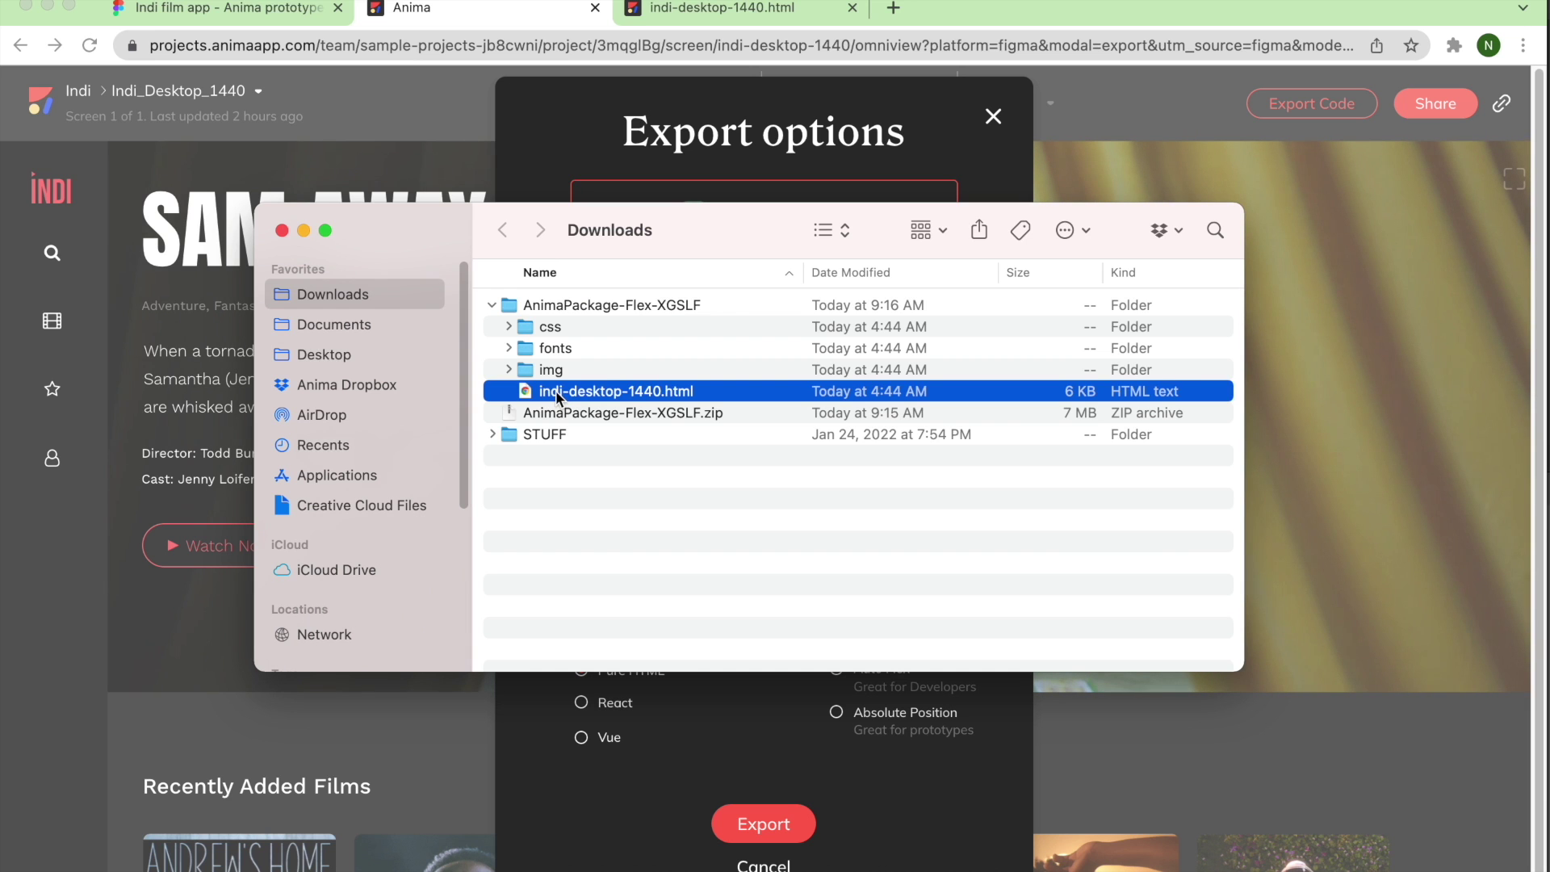
Open indi-desktop-1440.html in Chrome and scroll down through its film sections to the footer.
double_click(557, 392)
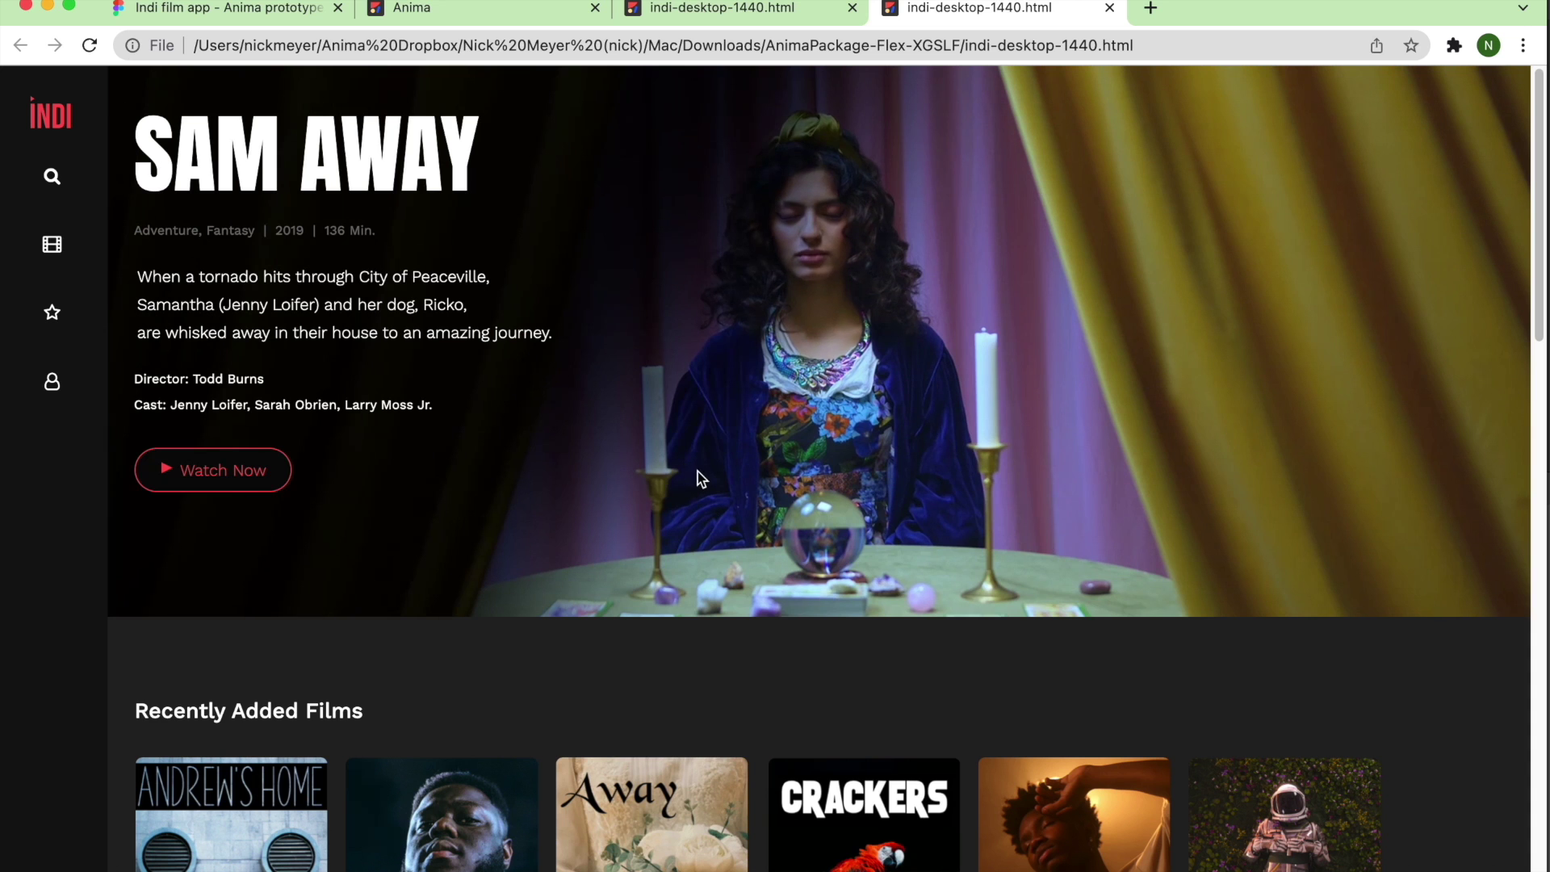
scroll(627, 544, "down", 4)
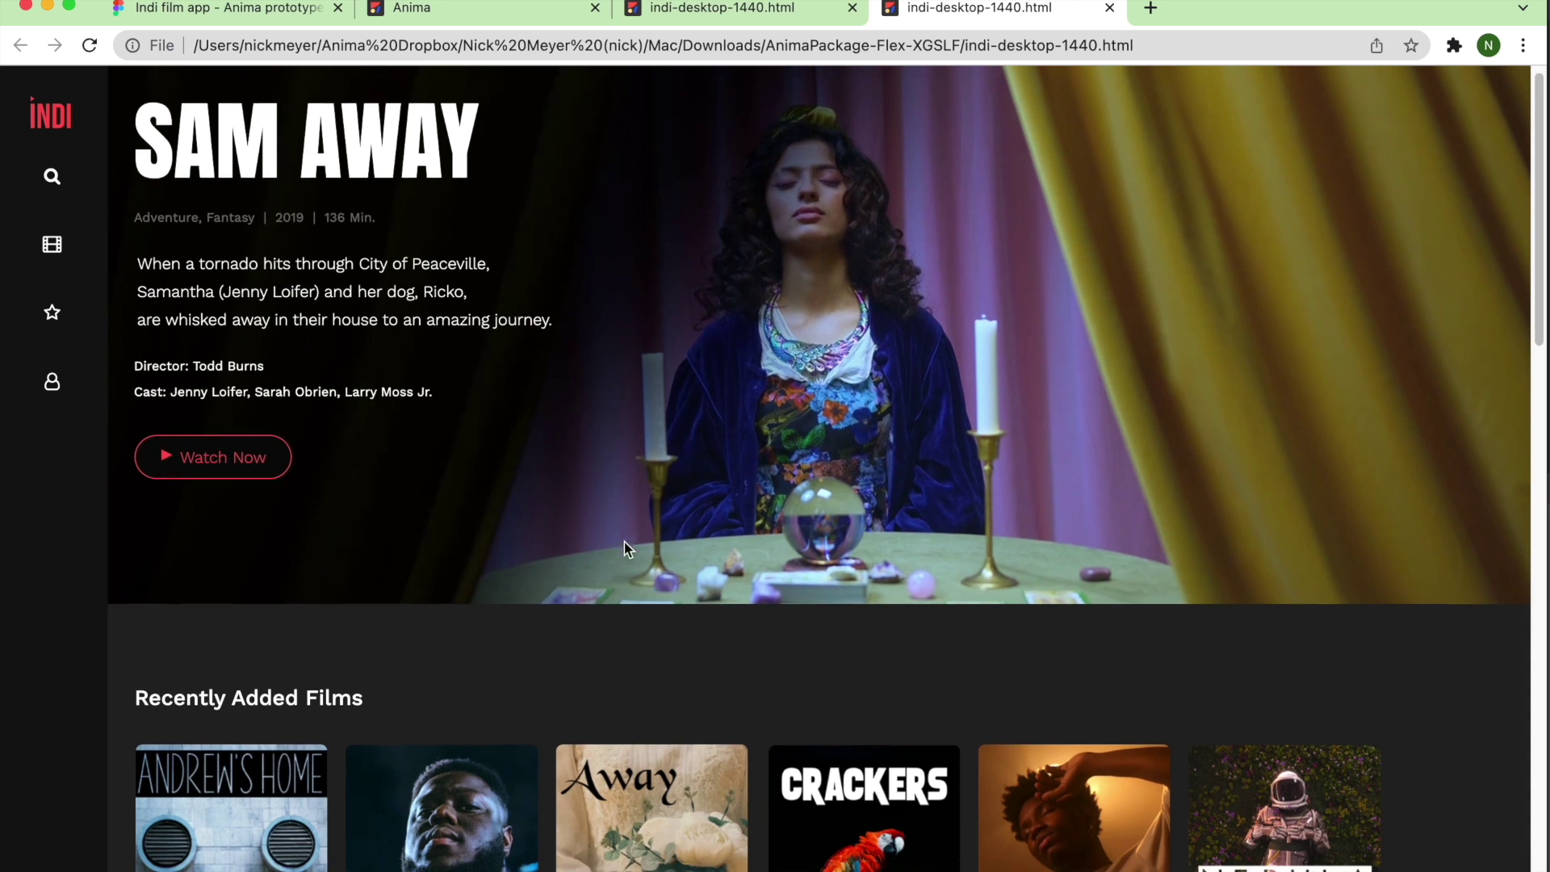
scroll(848, 692, "down", 9)
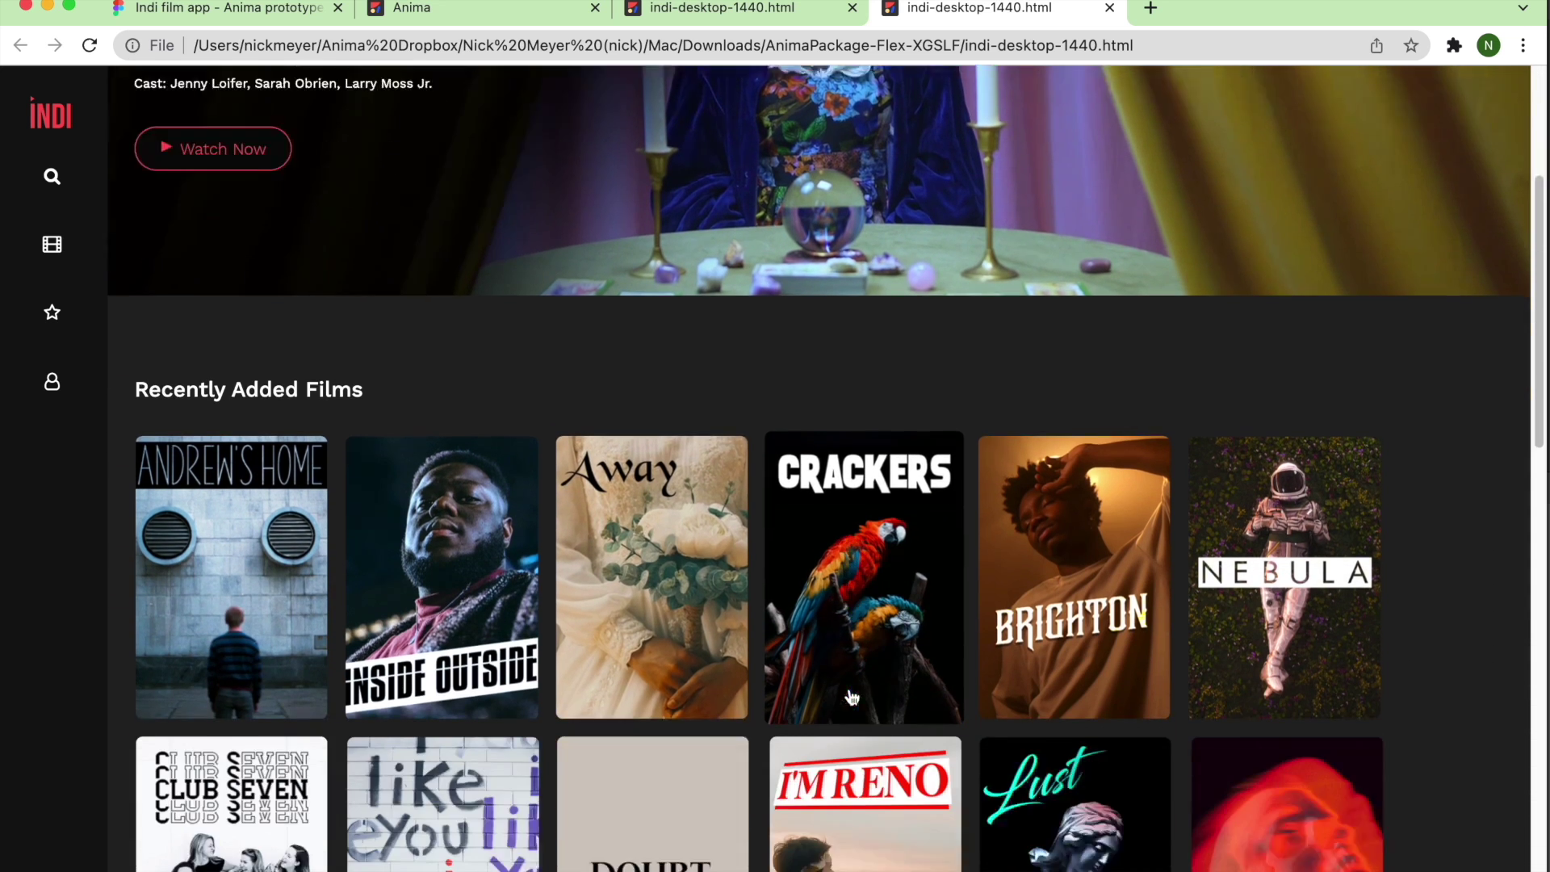
scroll(858, 693, "down", 7)
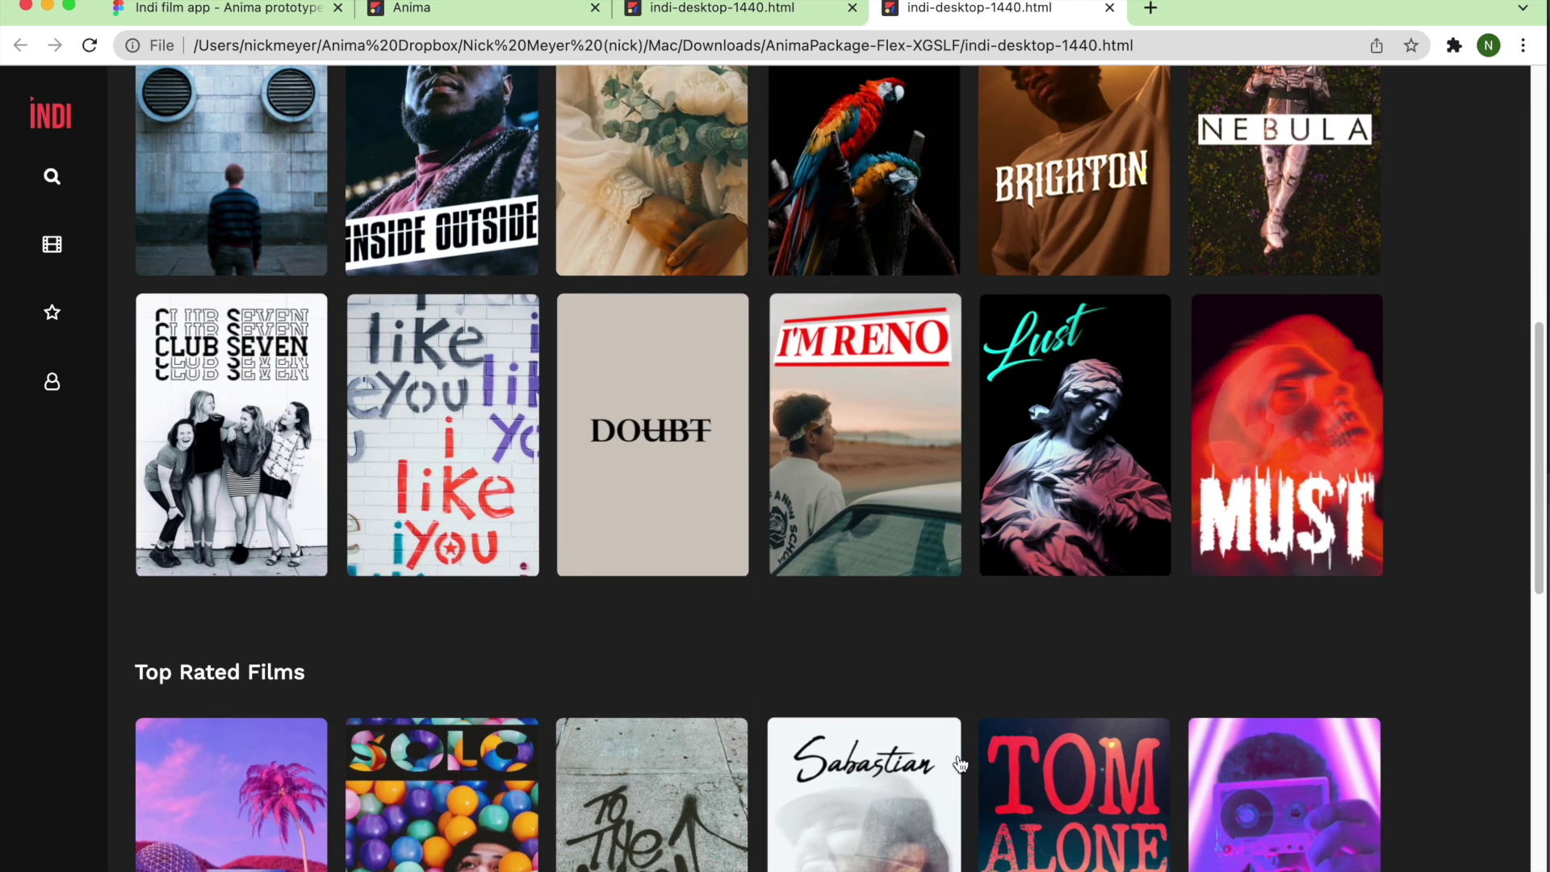
scroll(1064, 781, "down", 7)
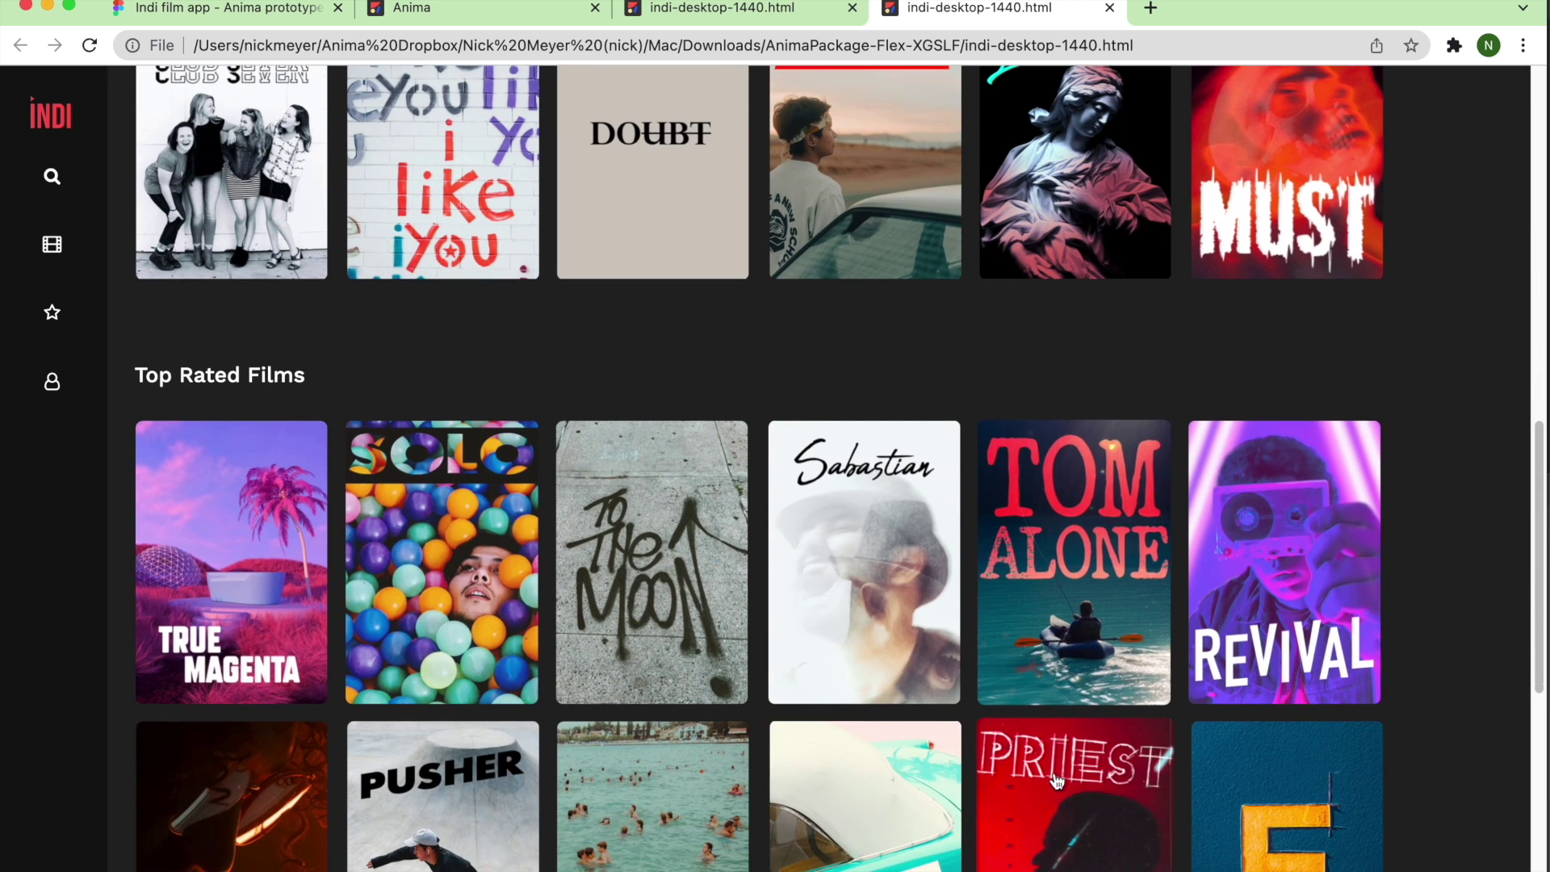
scroll(525, 791, "down", 16)
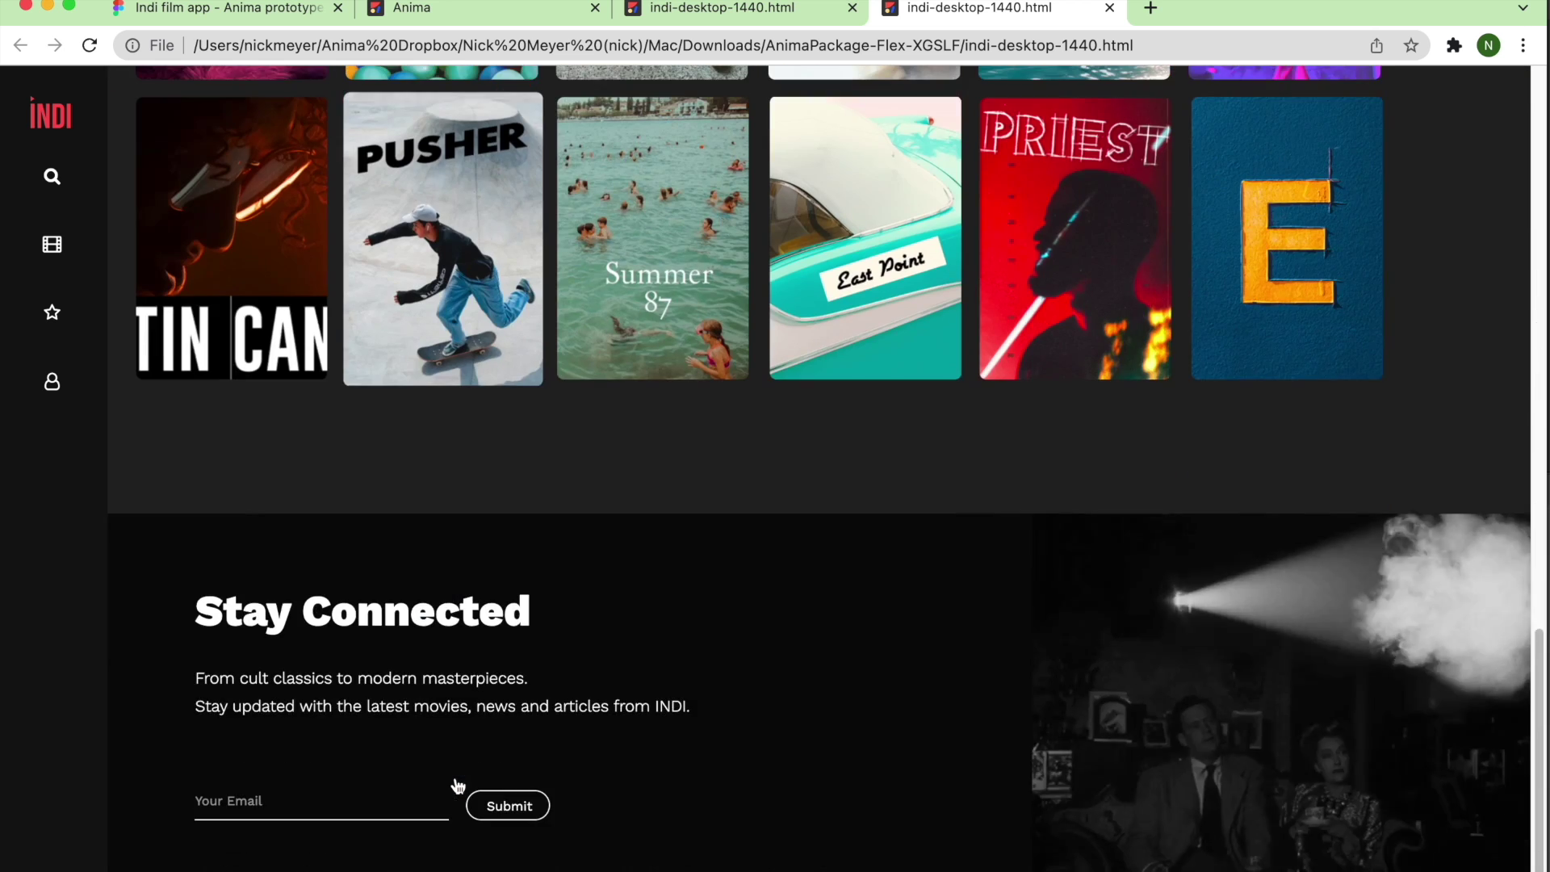
Type a sample email into the Stay Connected field and close the duplicate tab.
left_click(372, 799)
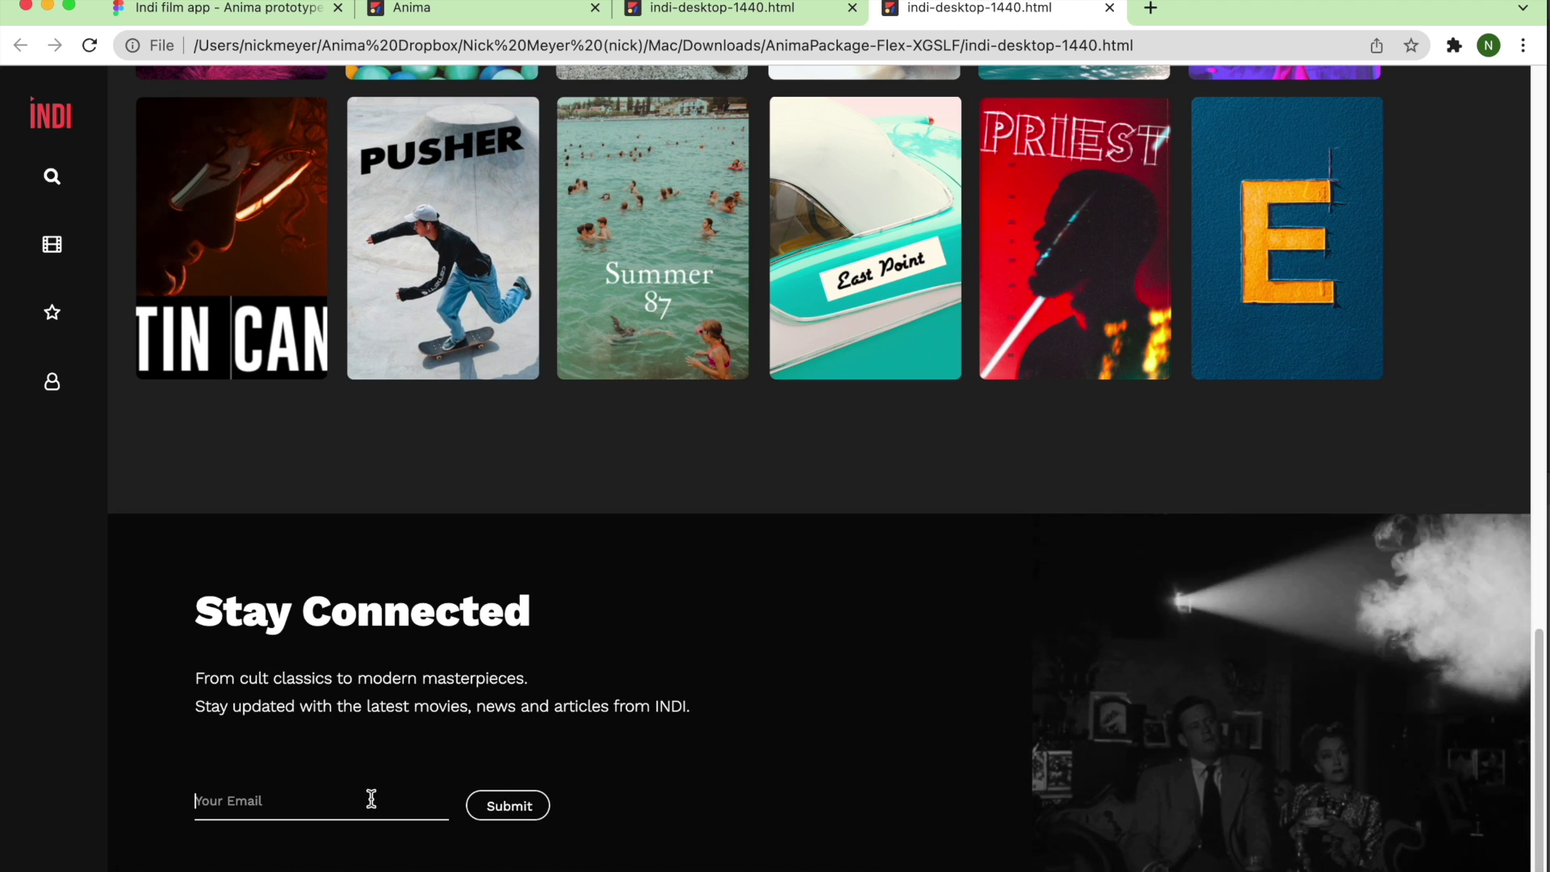
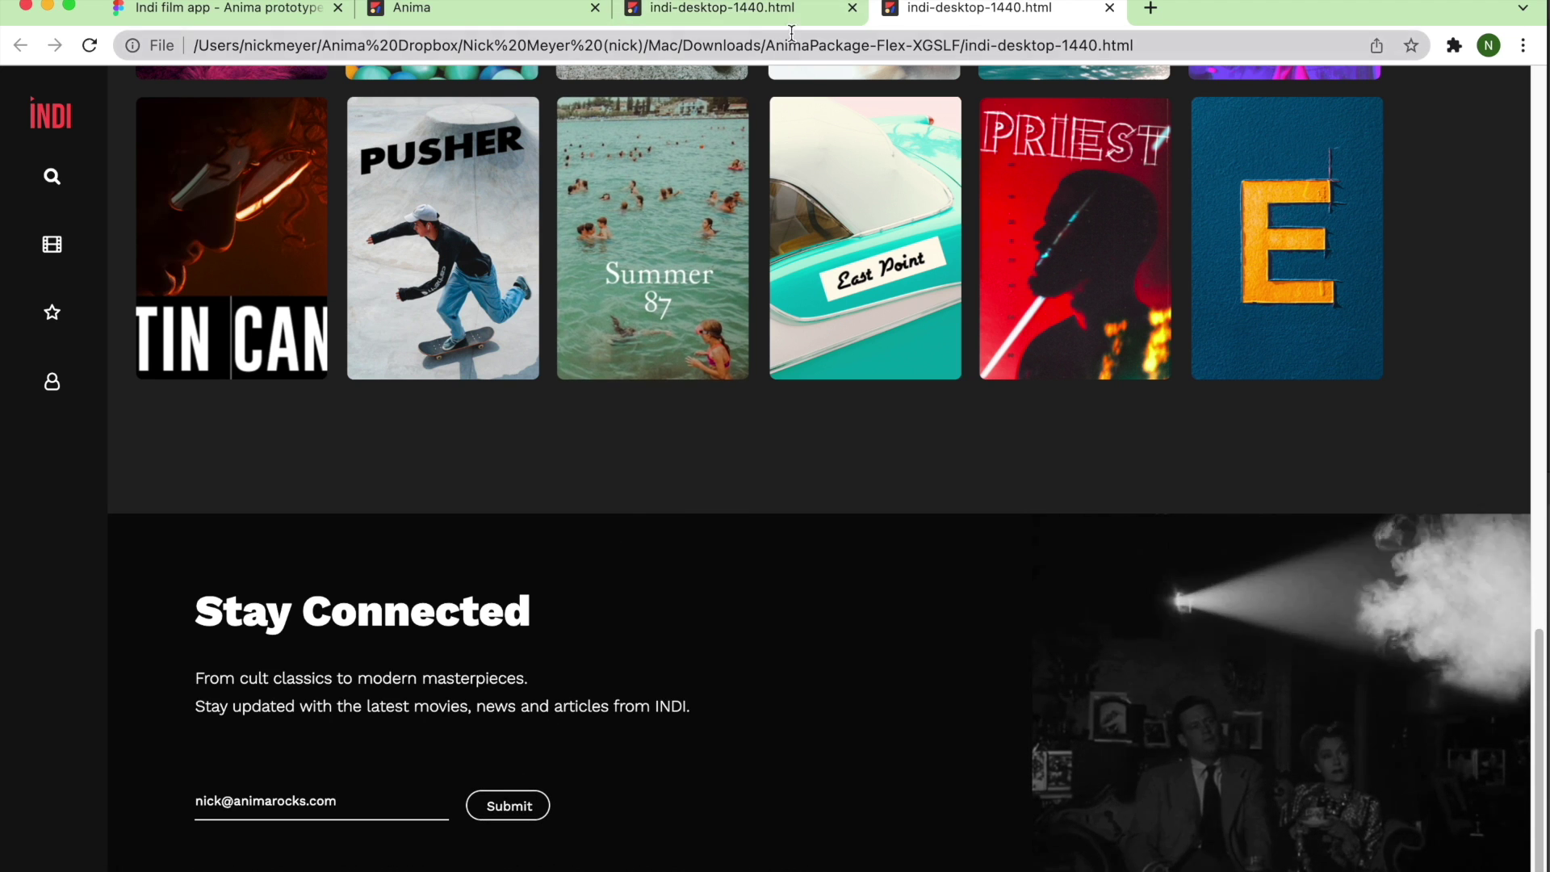
left_click(852, 8)
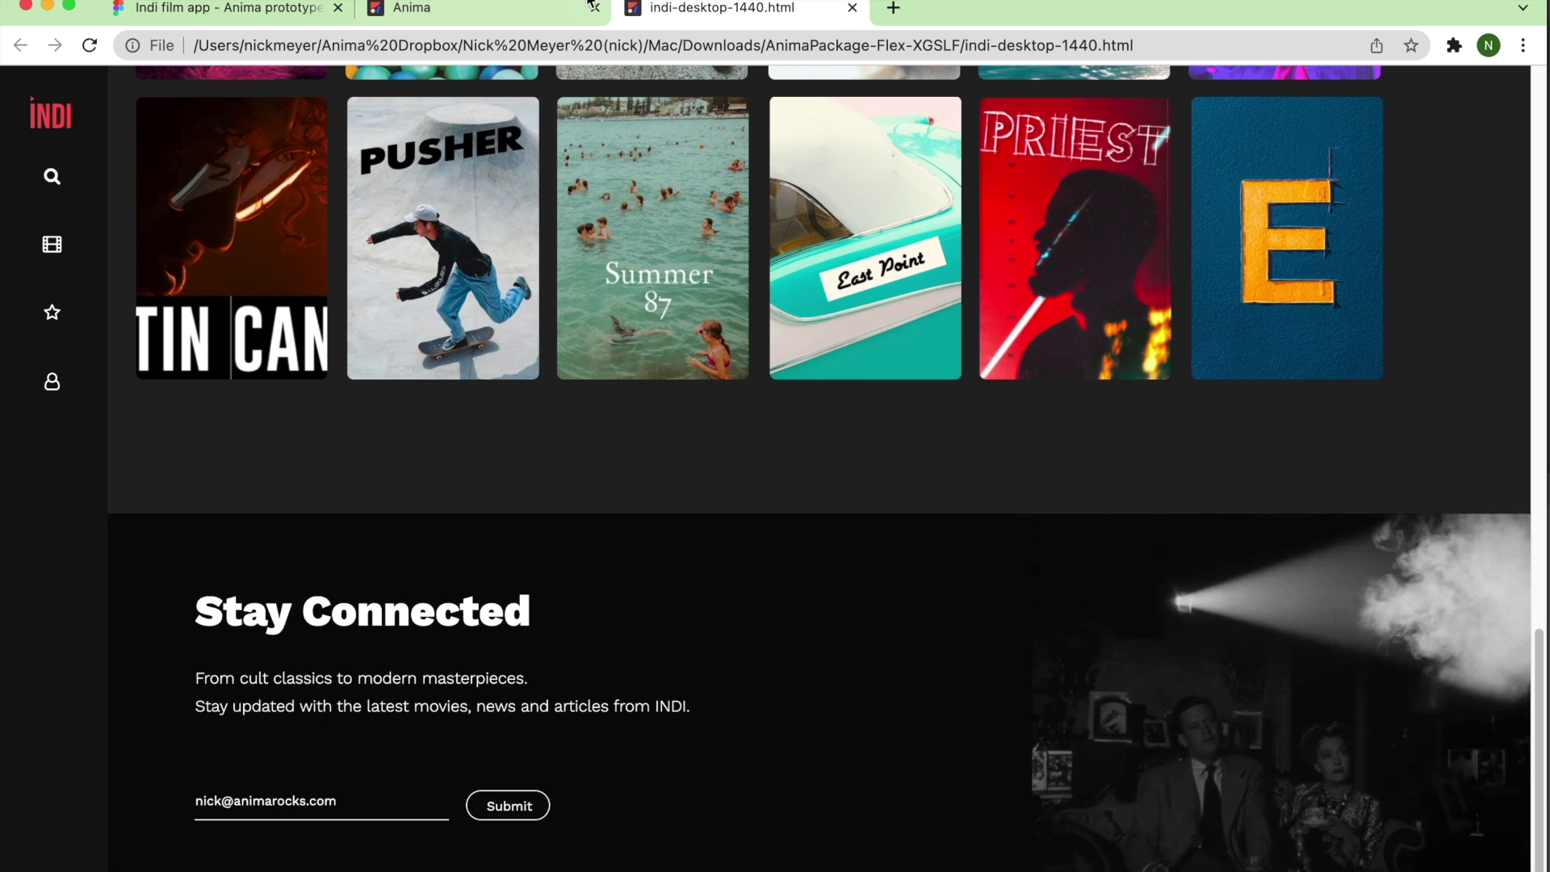
Close Export options in Anima, select the hero section, and copy its HTML and CSS code.
left_click(517, 6)
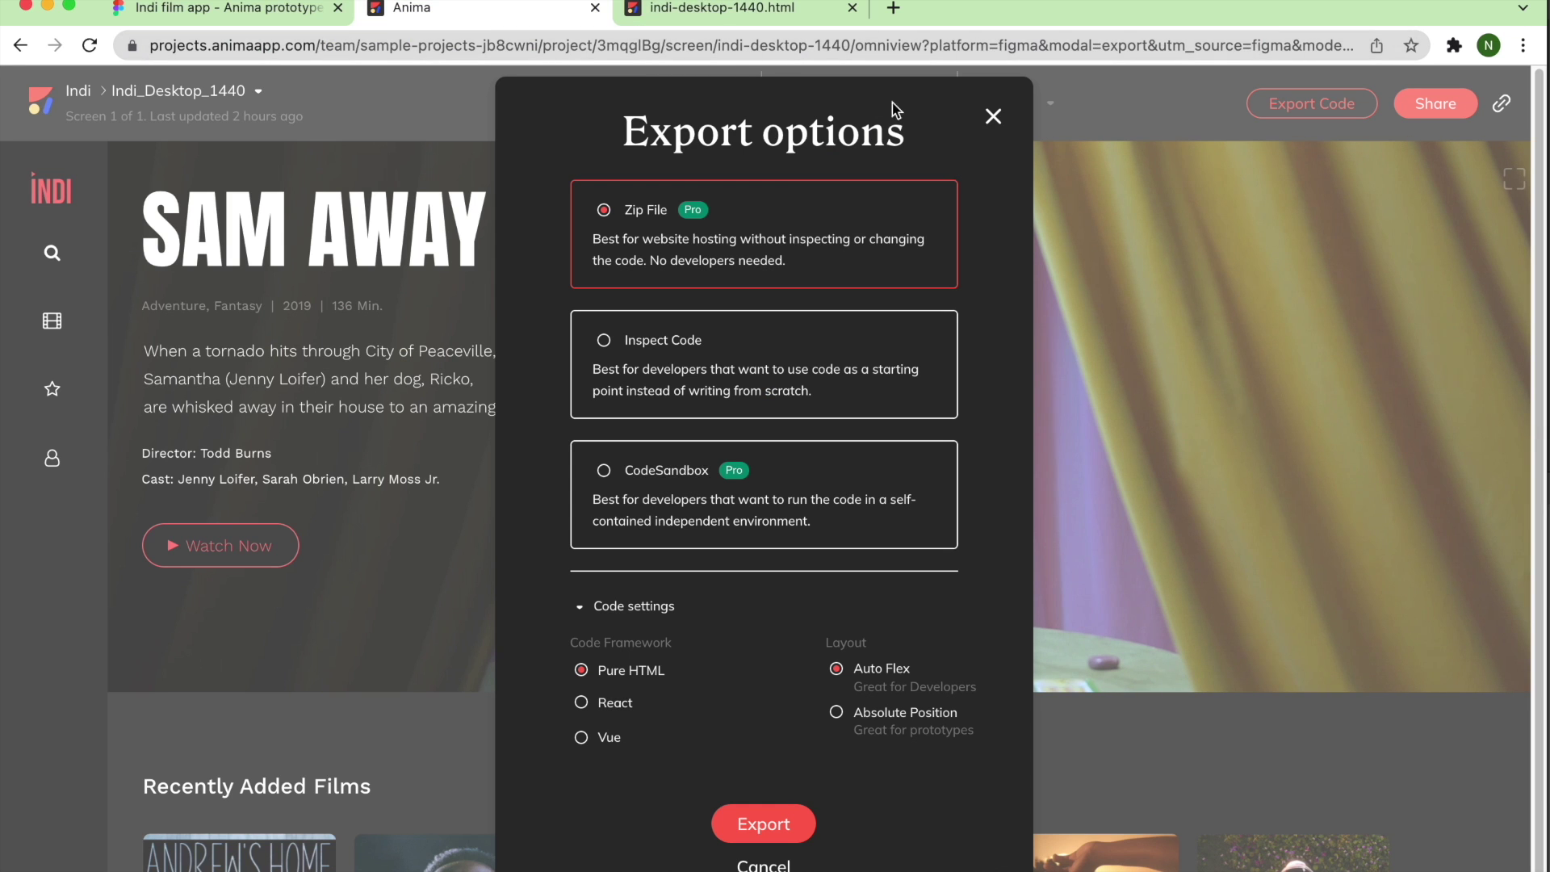
left_click(990, 120)
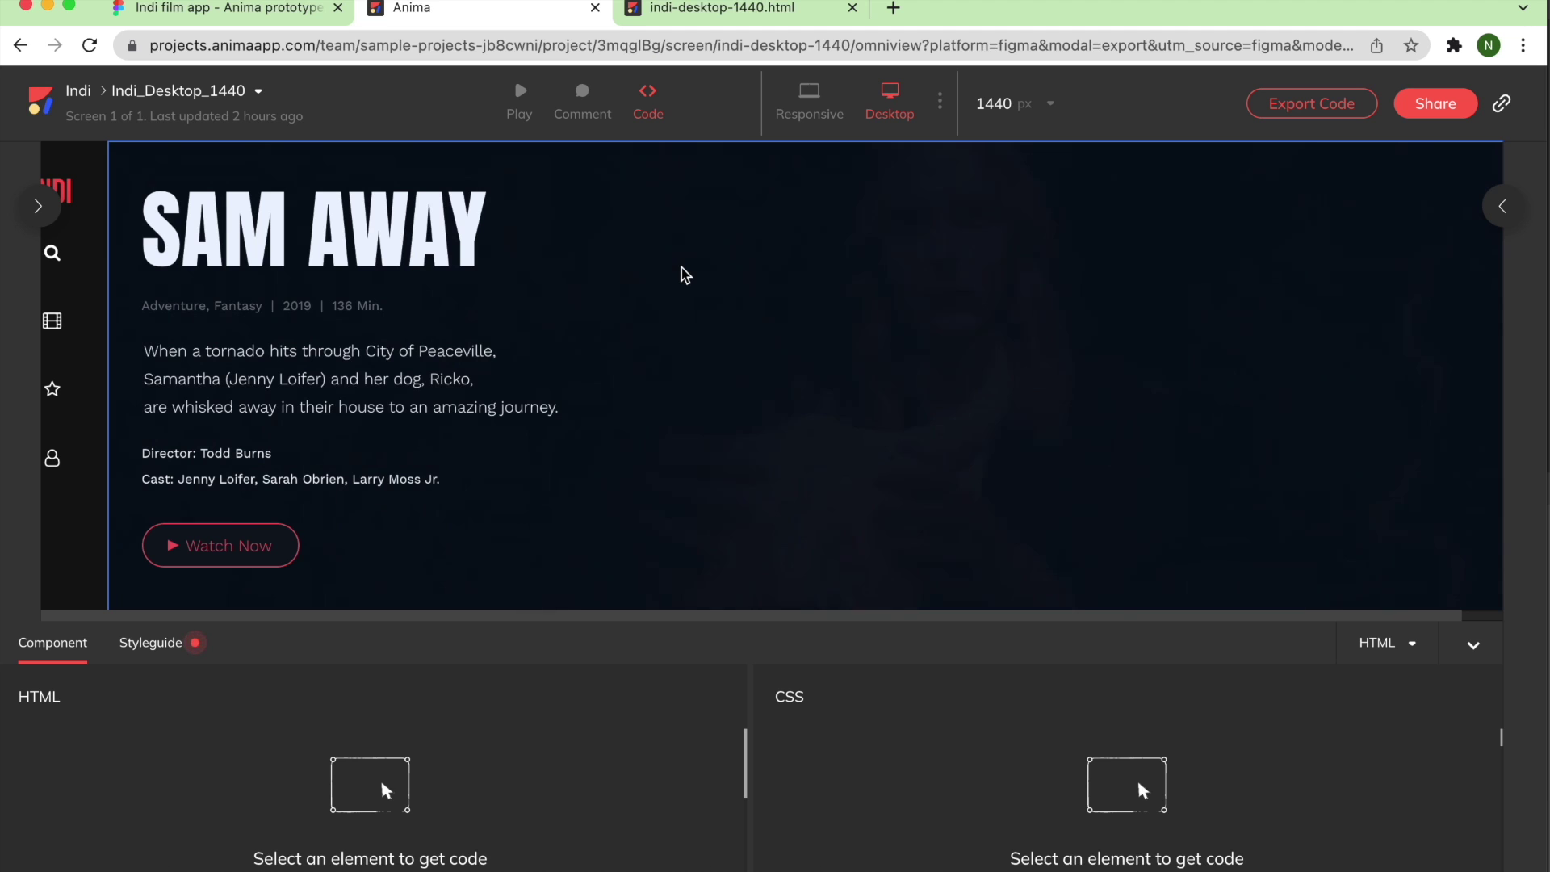
left_click(683, 271)
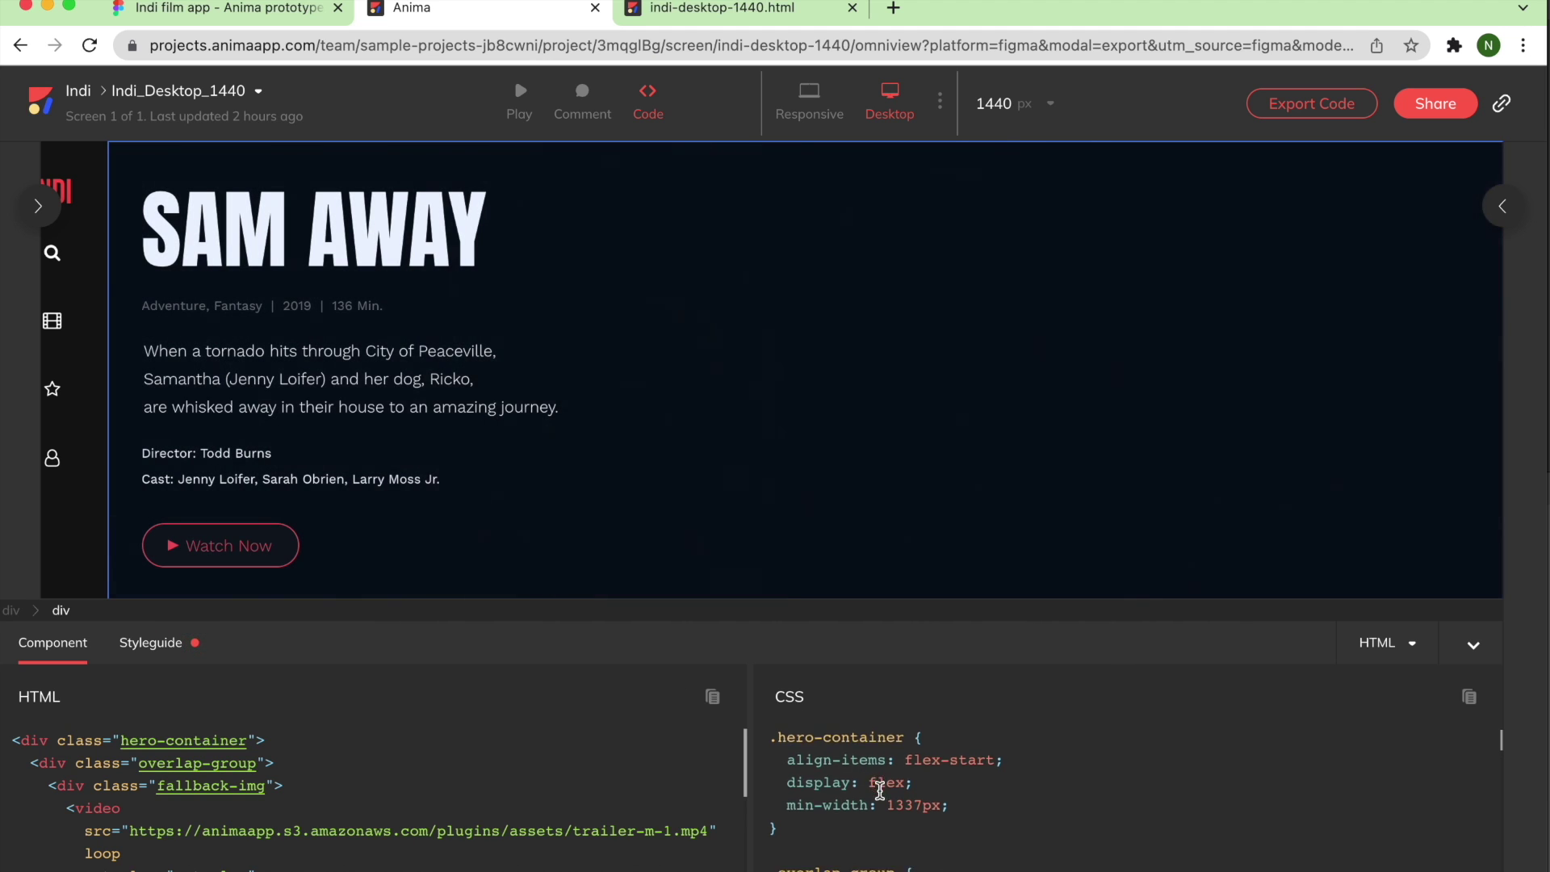
scroll(882, 788, "down", 2)
scroll(600, 783, "down", 3)
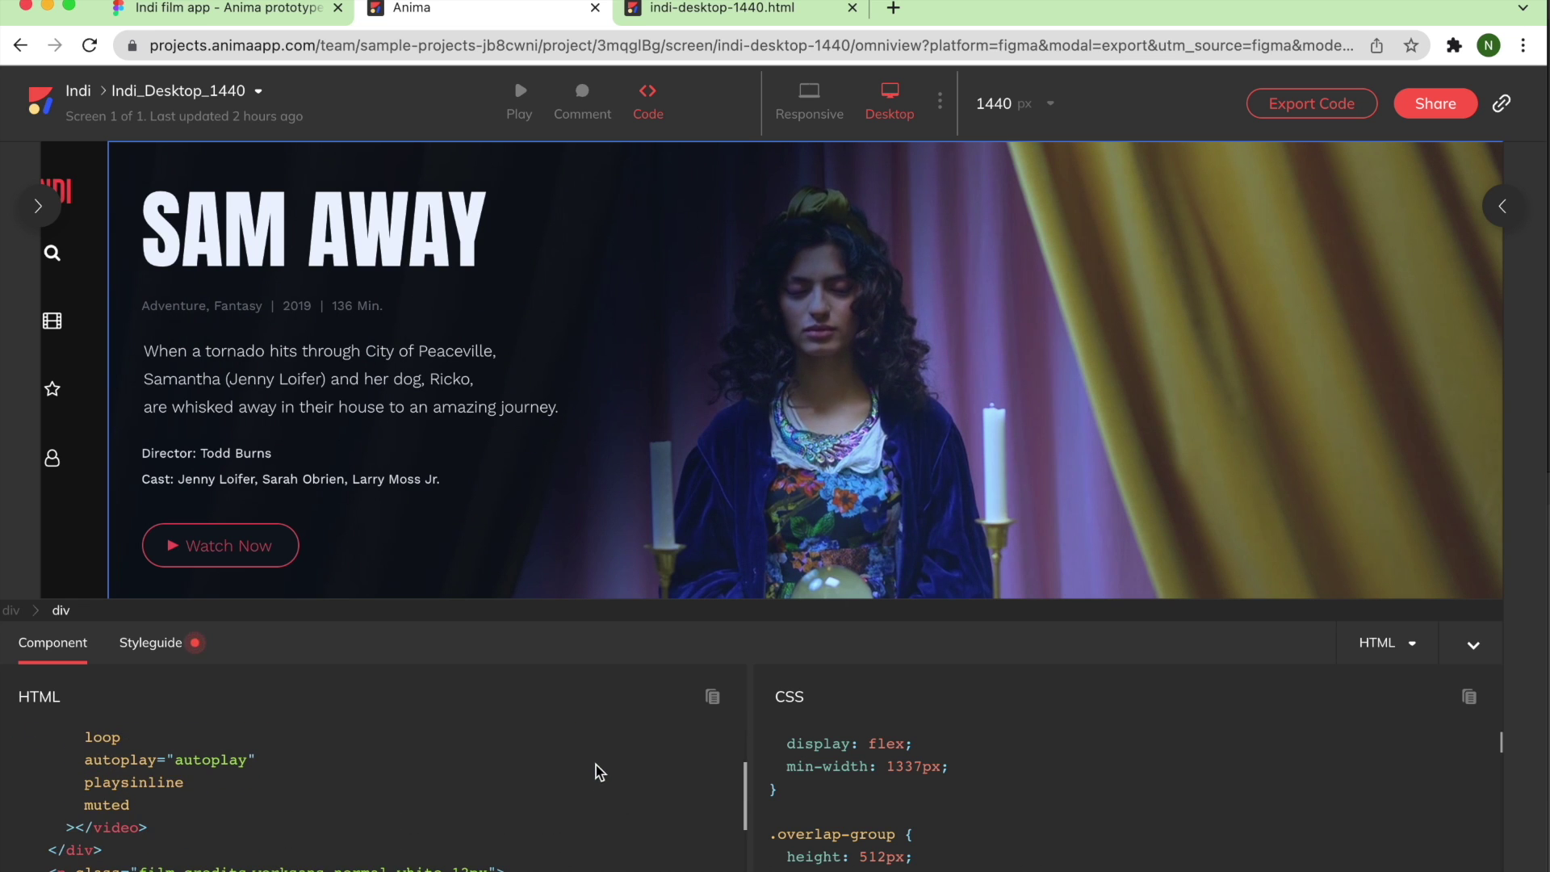
left_click(713, 700)
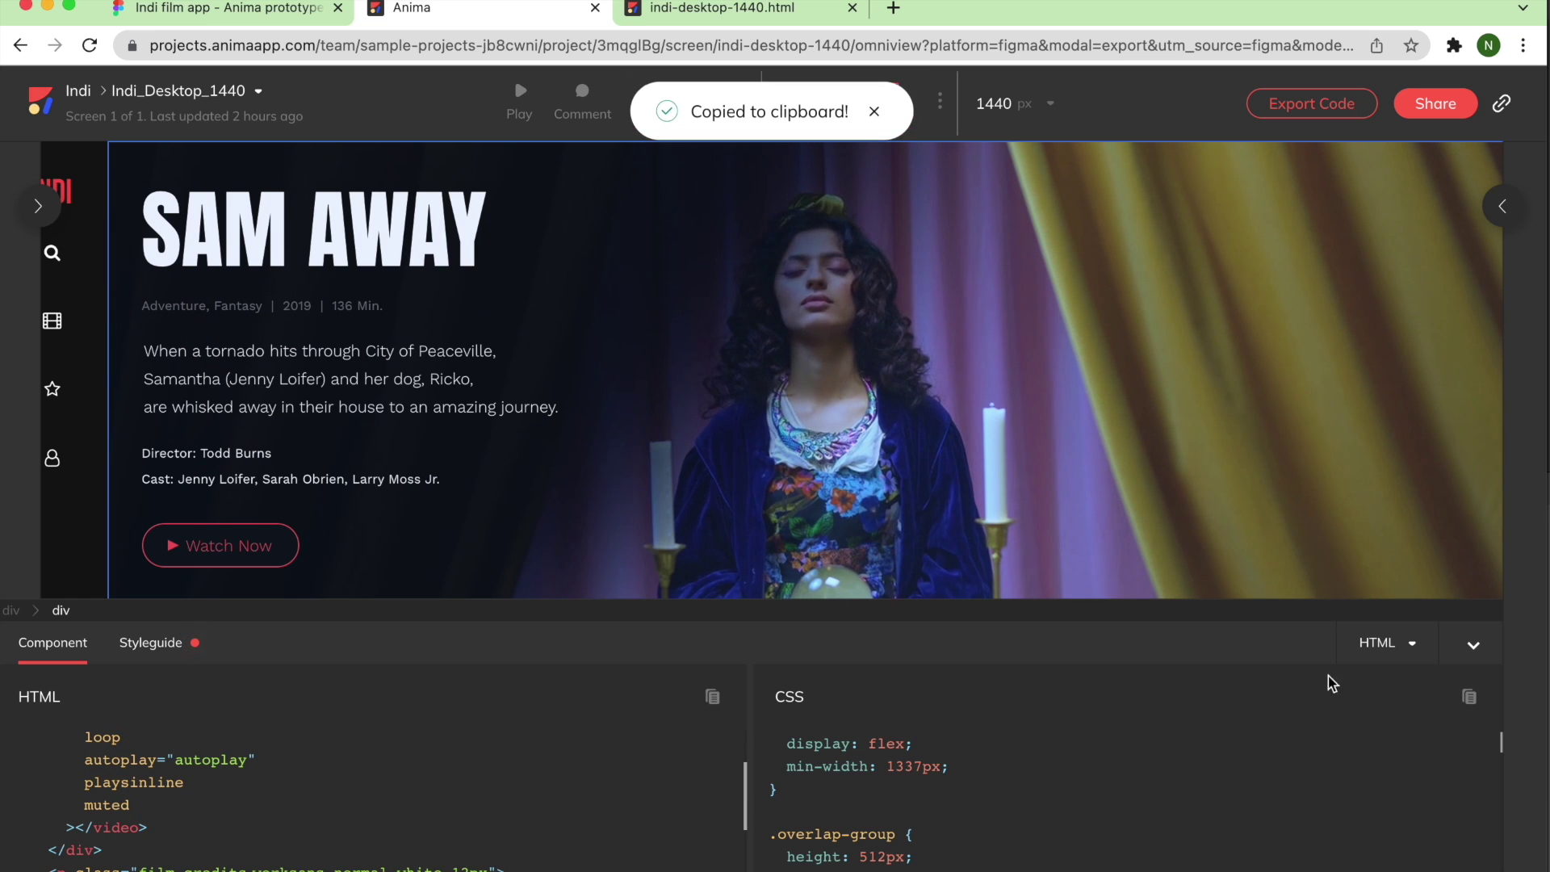
left_click(1471, 698)
Select the Recently Added Films container and scroll through its generated code.
scroll(1028, 440, "down", 6)
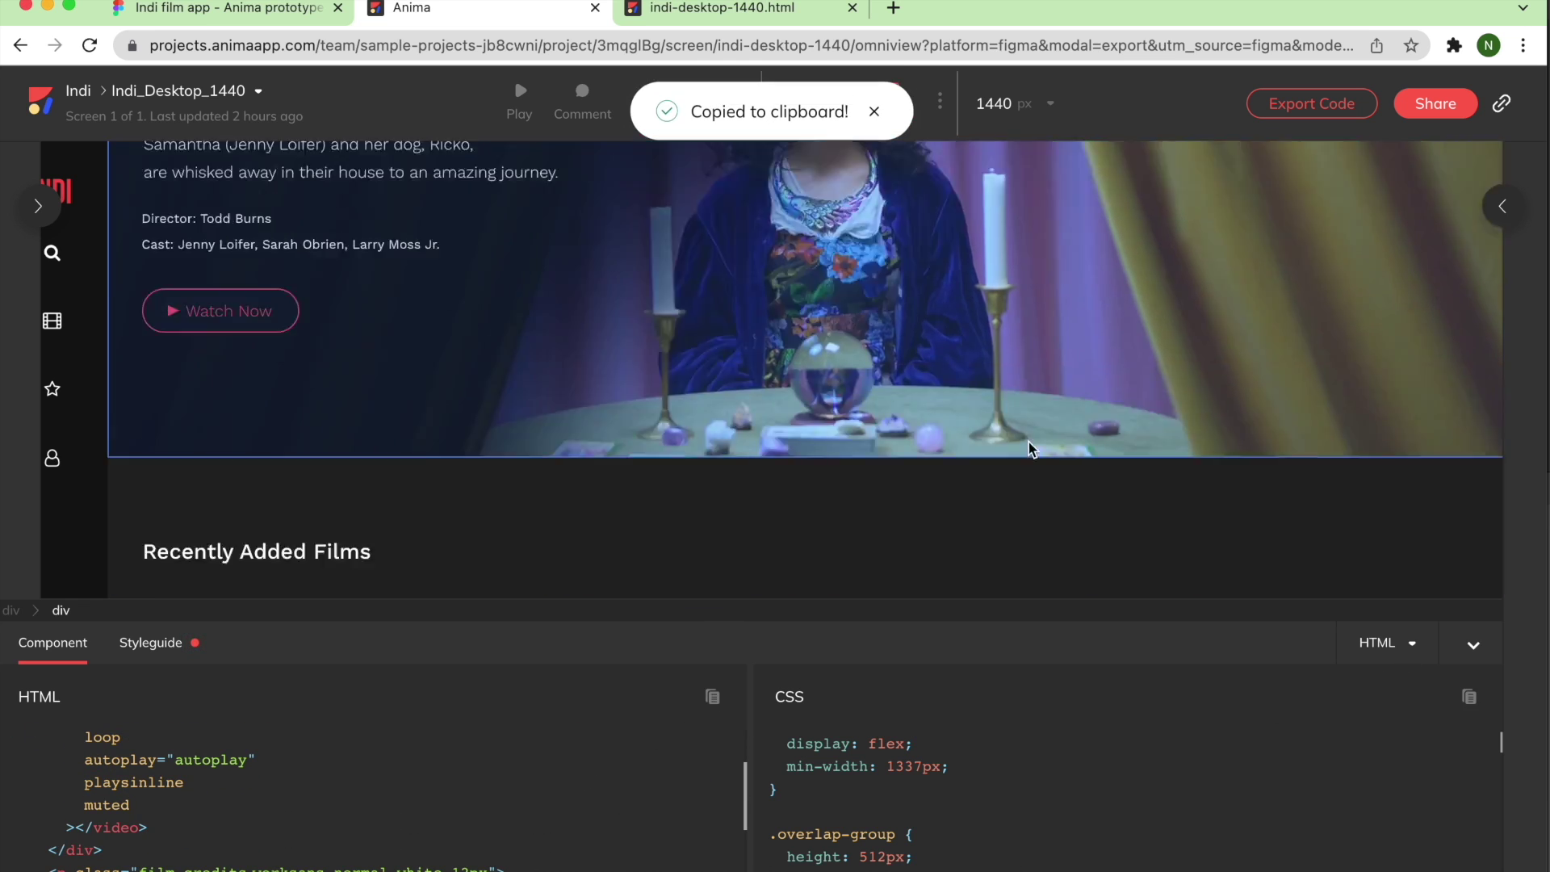
left_click(822, 182)
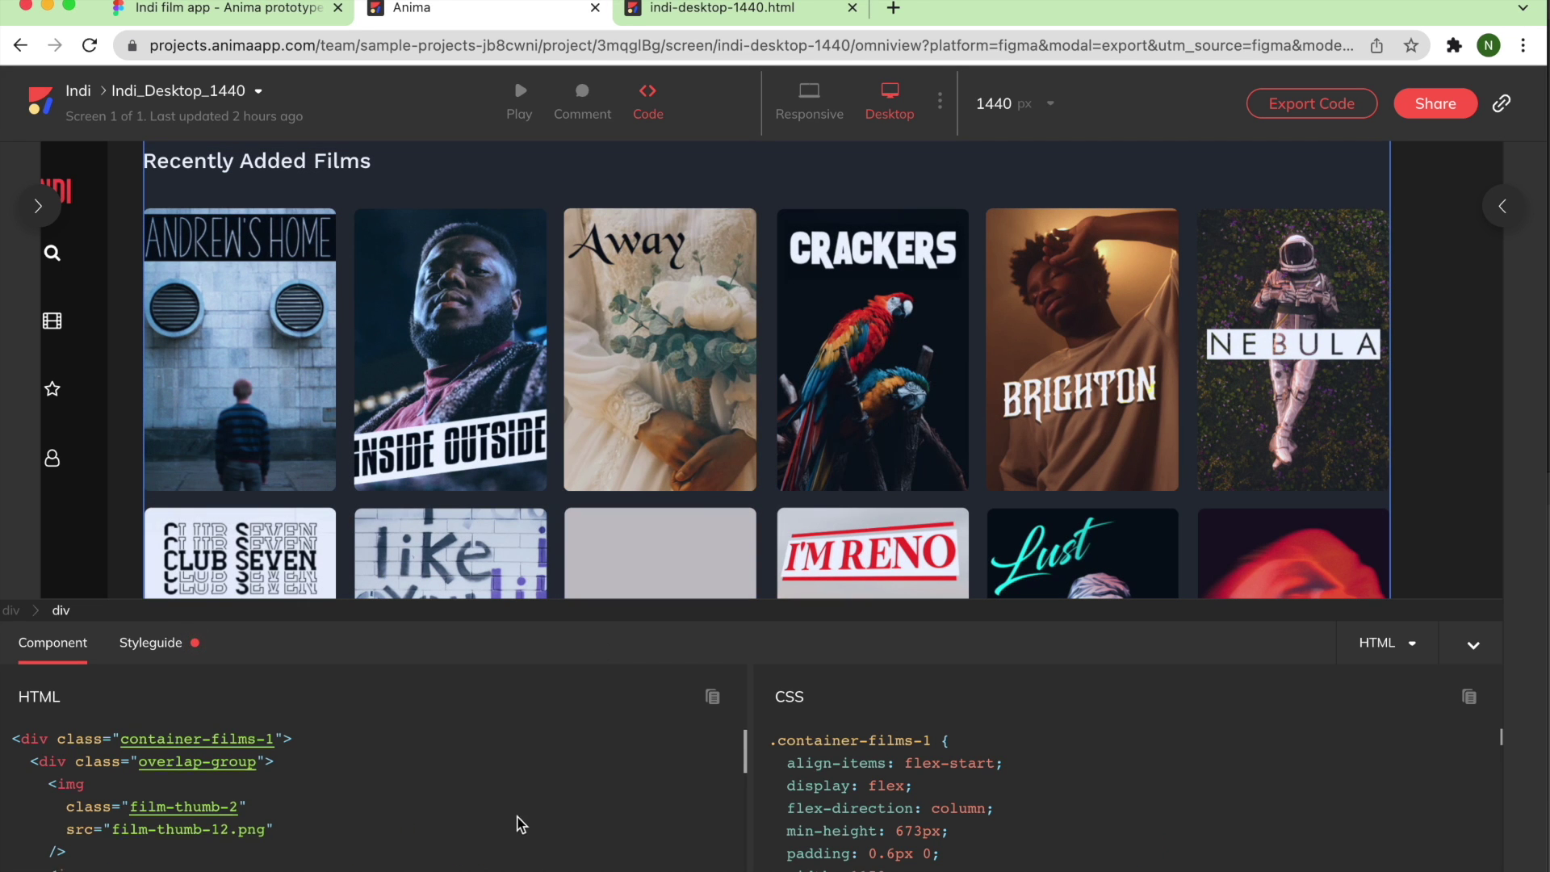
scroll(517, 819, "down", 2)
scroll(533, 832, "up", 1)
scroll(825, 844, "down", 5)
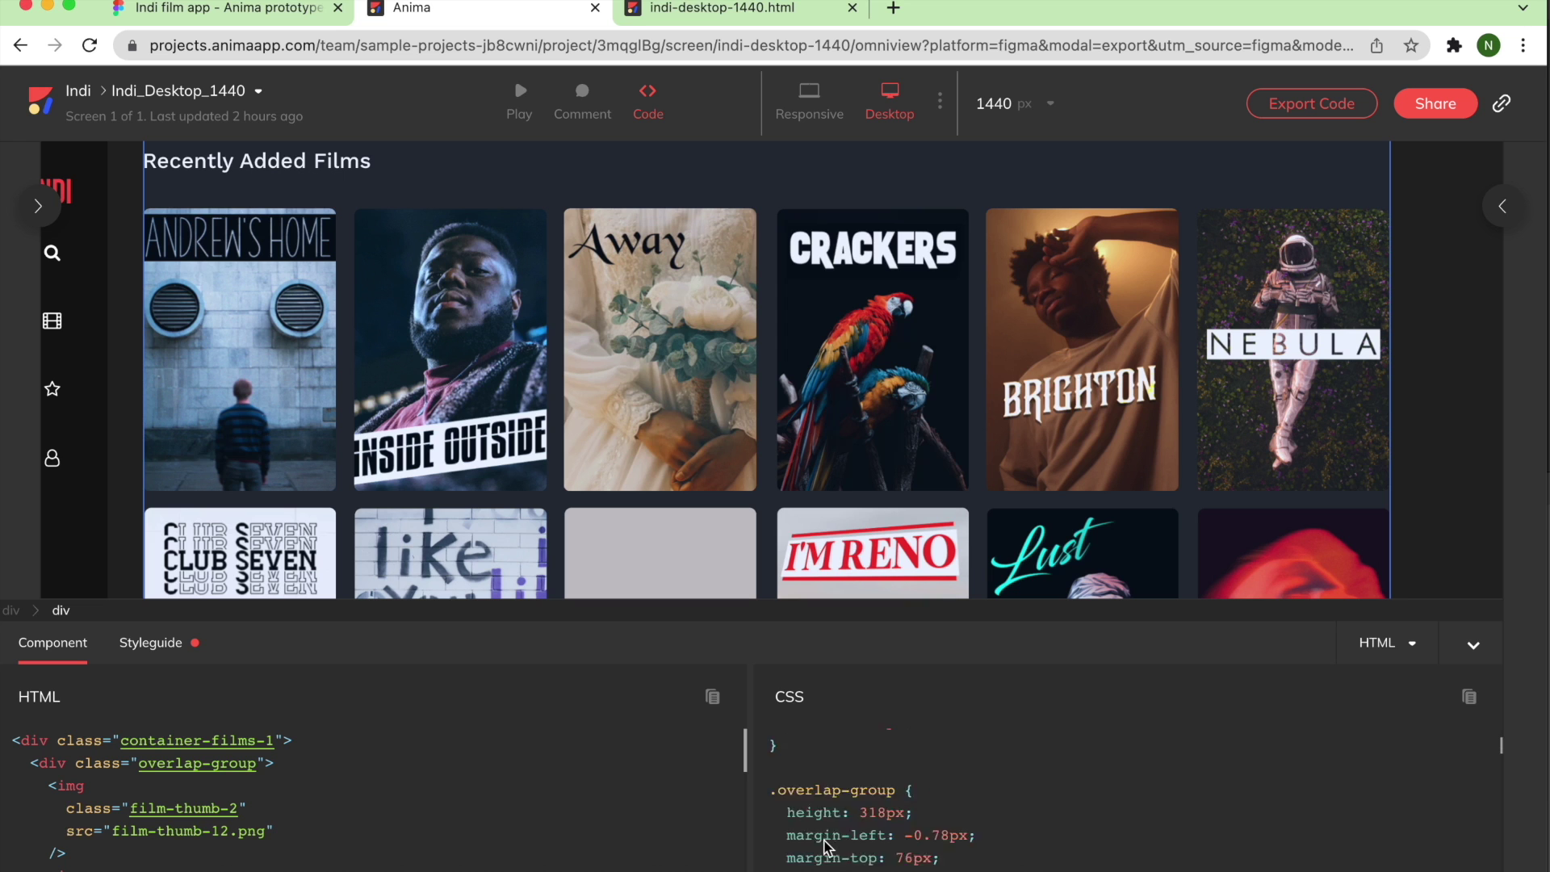
scroll(807, 850, "up", 5)
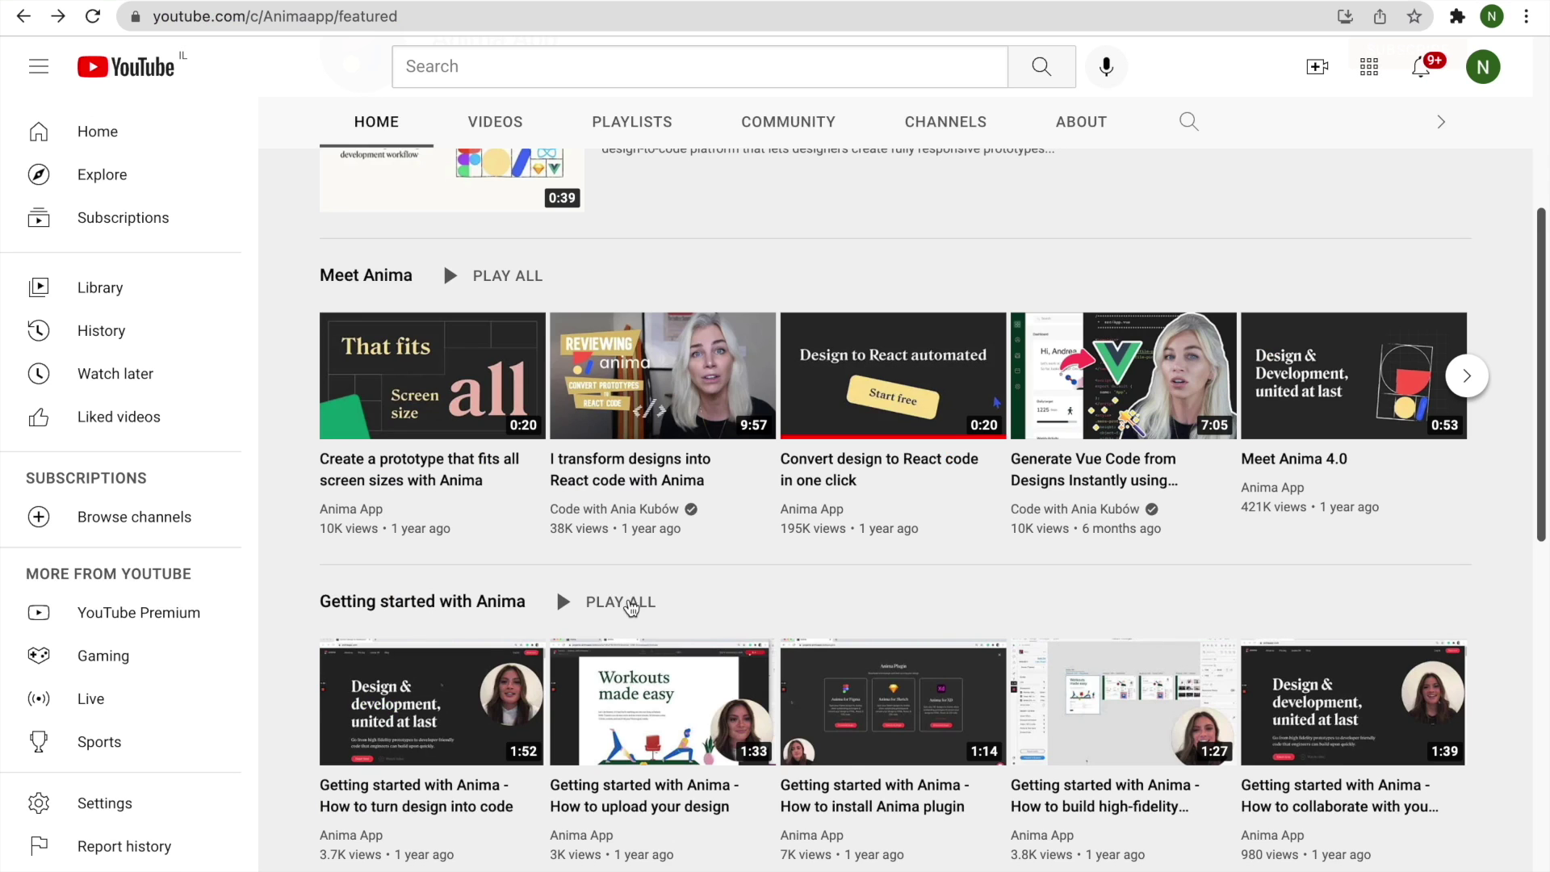
scroll(629, 603, "up", 5)
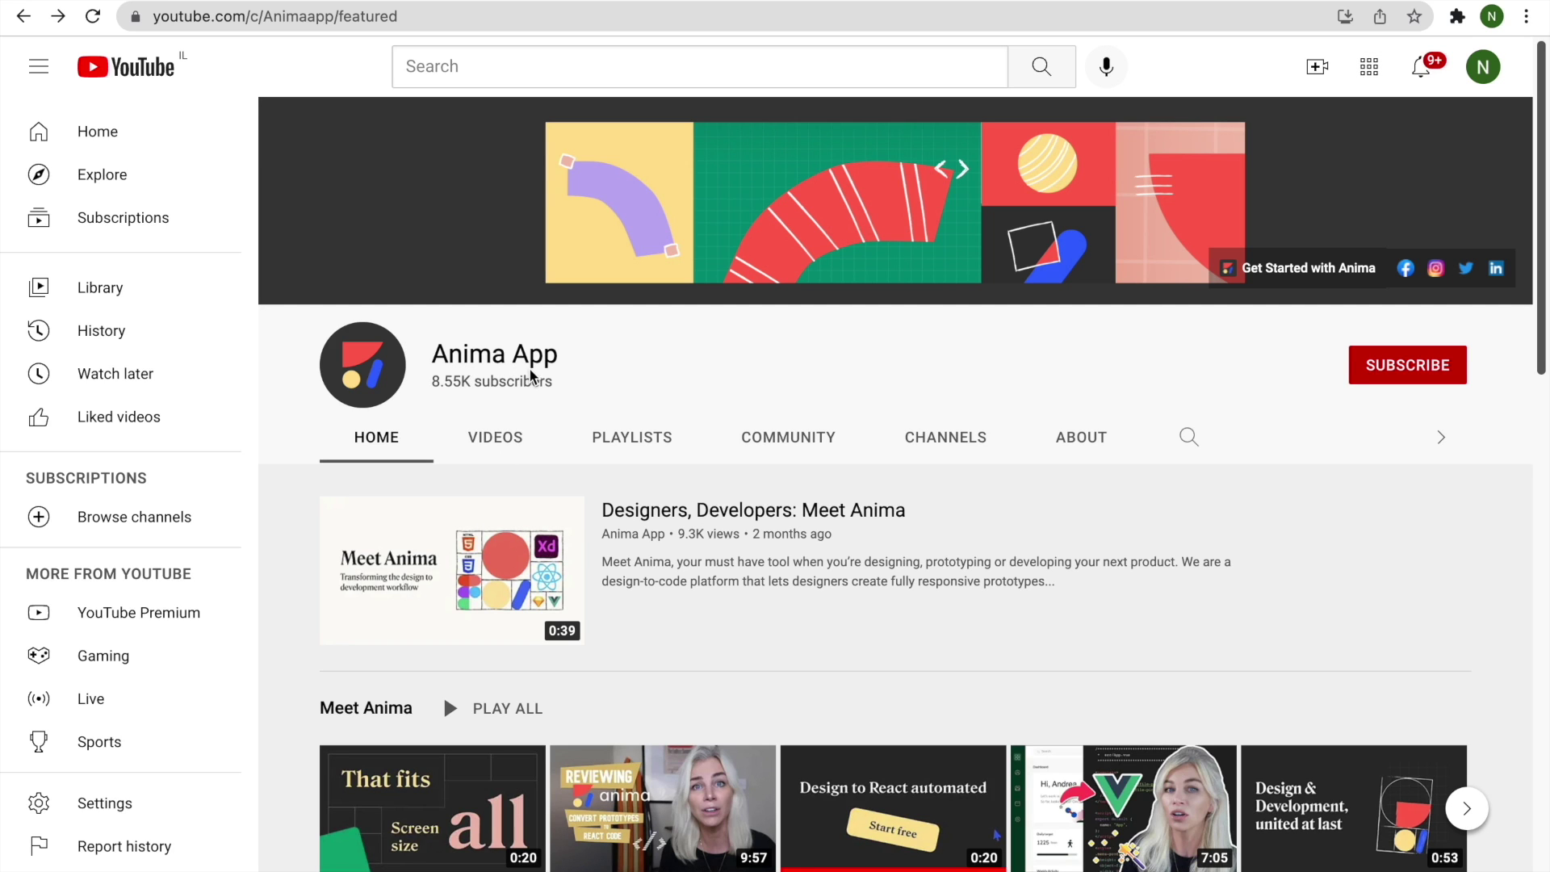
Open the Anima App channel's Videos list and play the Add Forms and Text Input Fields tutorial.
left_click(490, 434)
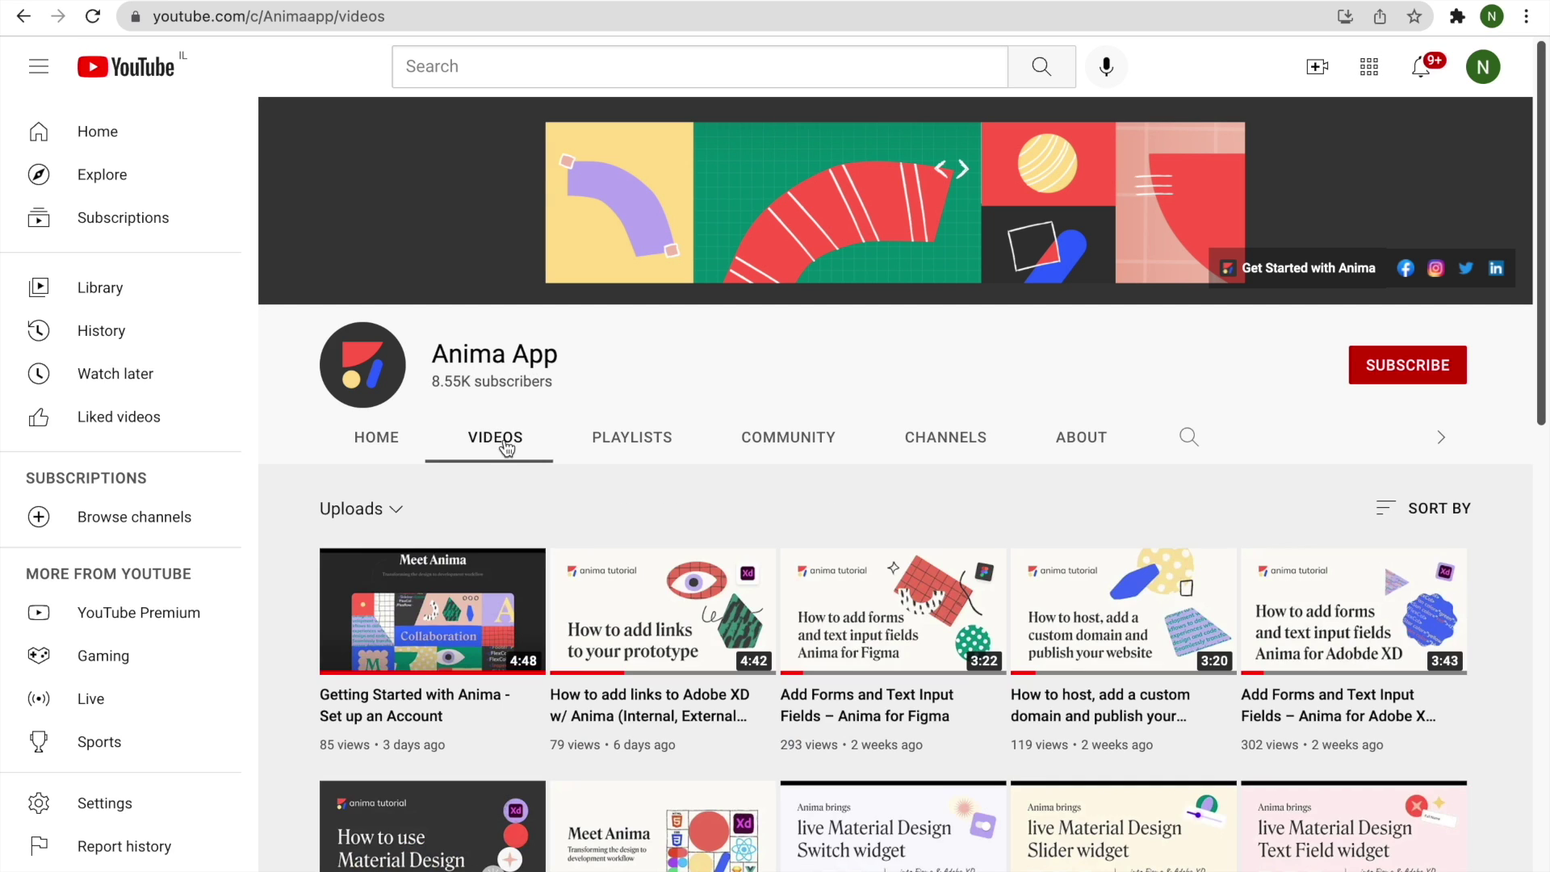
left_click(826, 596)
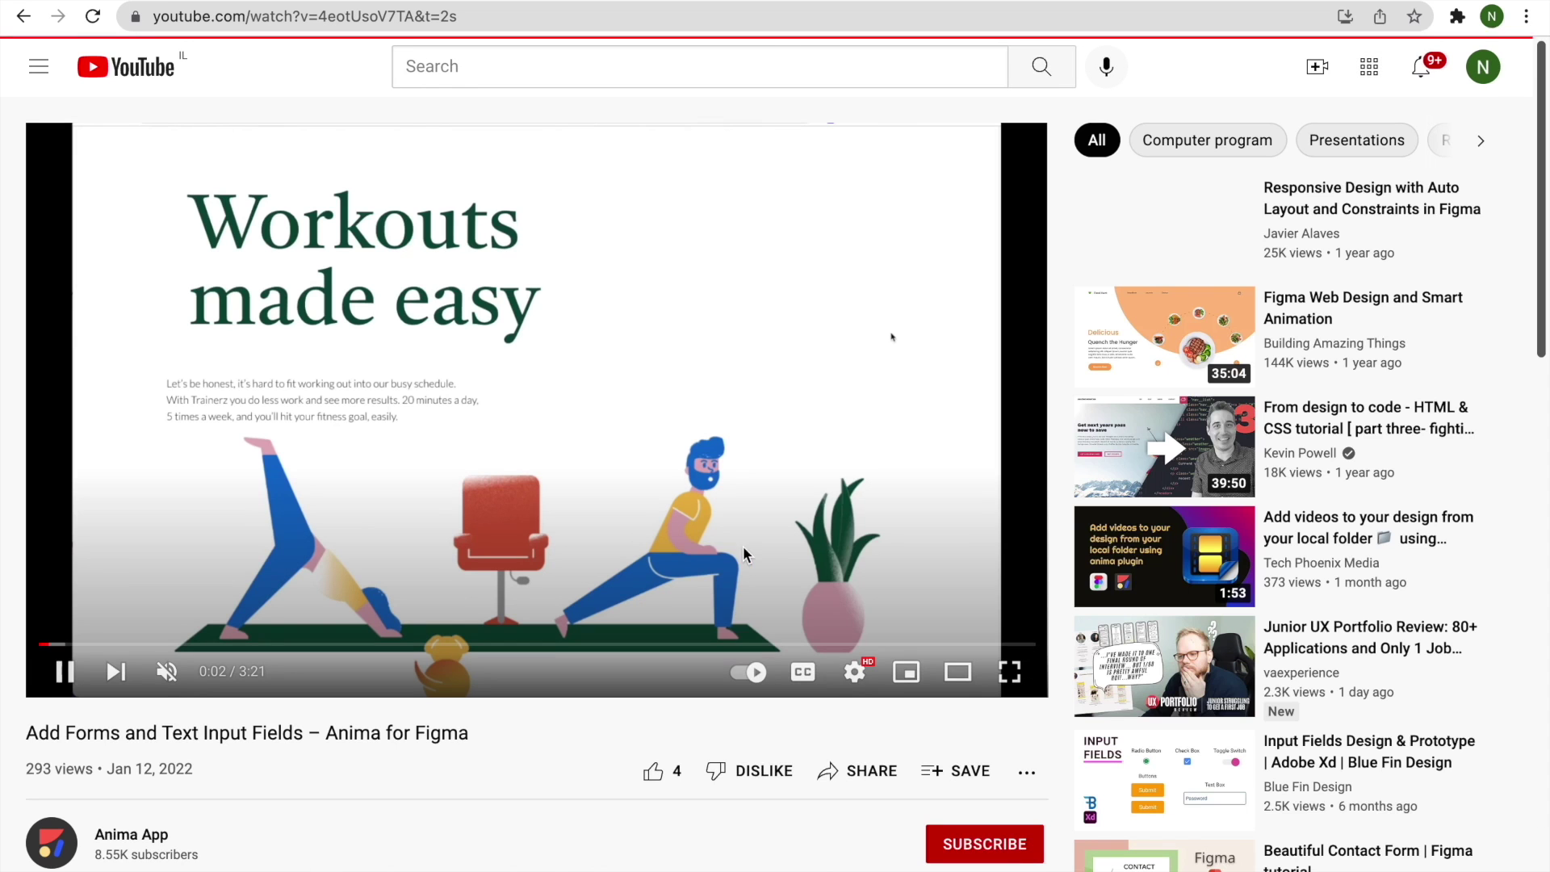